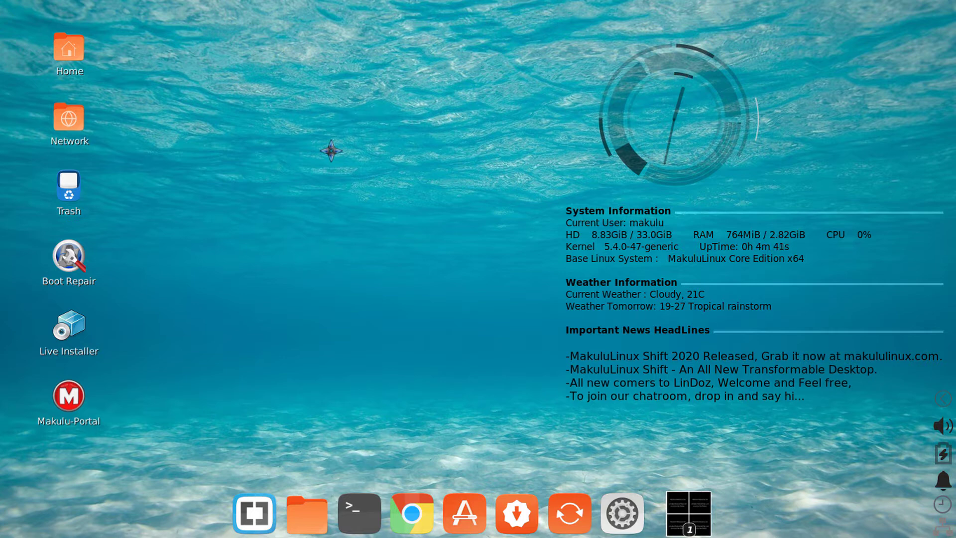
Step: Open the Themes & 3D dialog from the desktop and take a first look at its 3D Manager options
{"action": "right_click", "coordinate": [345, 123]}
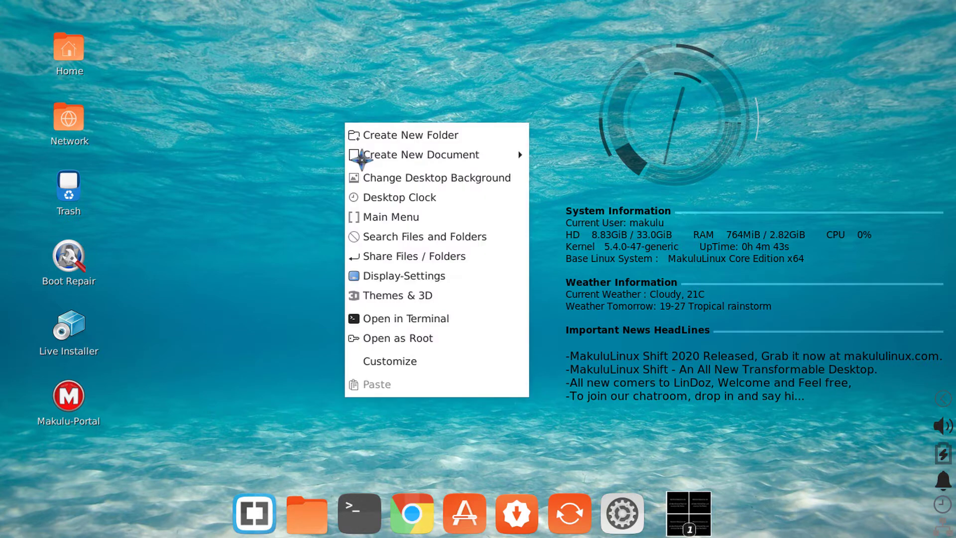
{"action": "left_click", "coordinate": [391, 295]}
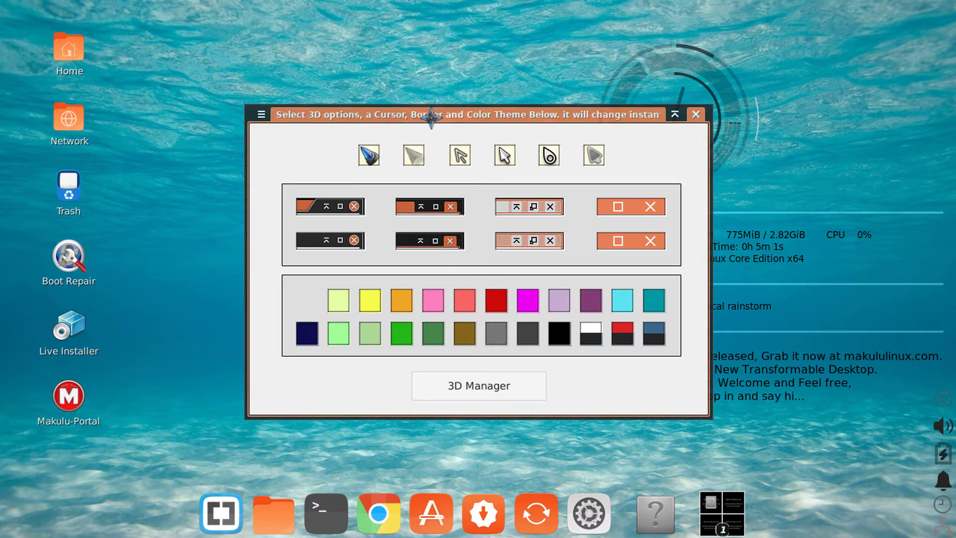
{"action": "left_click_drag", "start_coordinate": [412, 114], "coordinate": [364, 104]}
{"action": "left_click", "coordinate": [435, 385]}
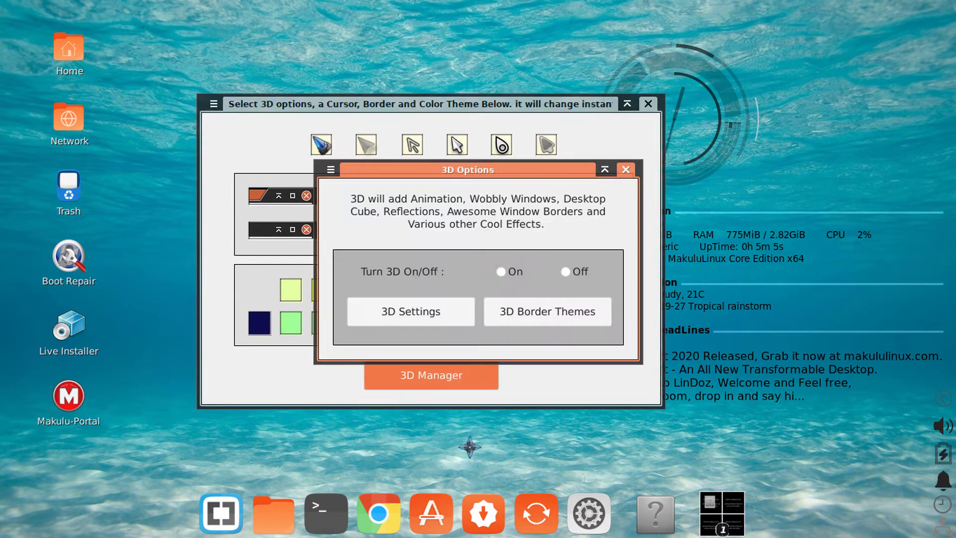
{"action": "left_click_drag", "start_coordinate": [413, 167], "coordinate": [388, 161]}
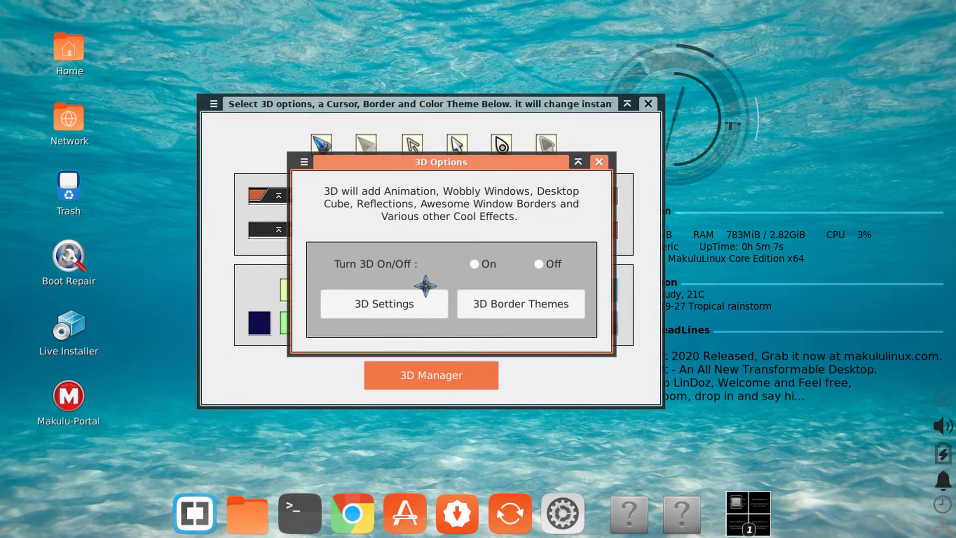
{"action": "left_click", "coordinate": [600, 162]}
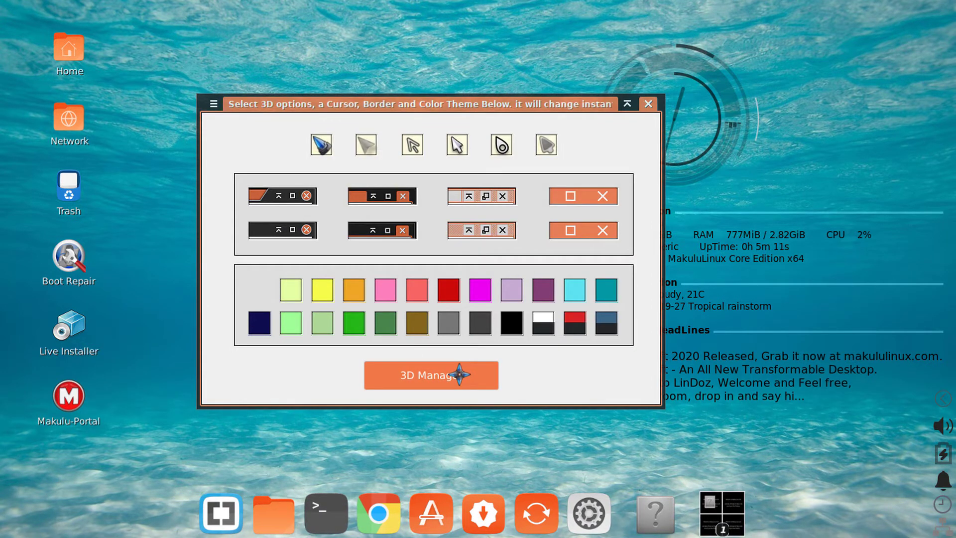
Step: Reopen the 3D Manager options and turn the 3D desktop effects on
{"action": "left_click", "coordinate": [437, 371]}
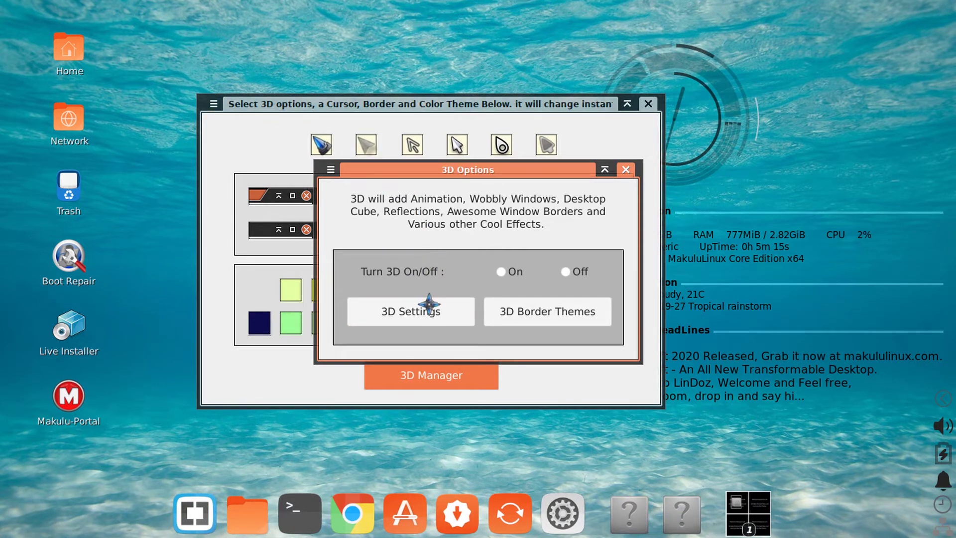
{"action": "left_click", "coordinate": [391, 309]}
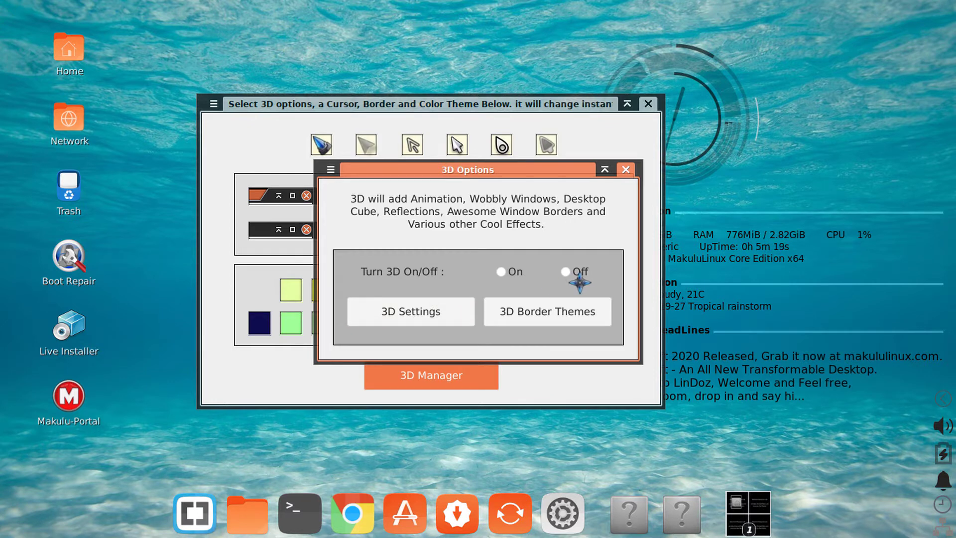
{"action": "left_click_drag", "start_coordinate": [465, 173], "coordinate": [434, 170]}
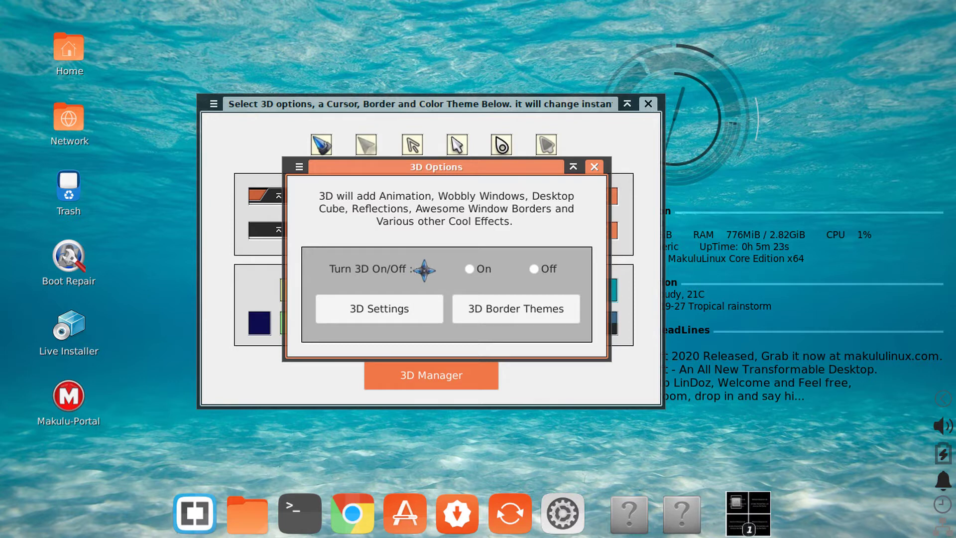
{"action": "left_click", "coordinate": [466, 270]}
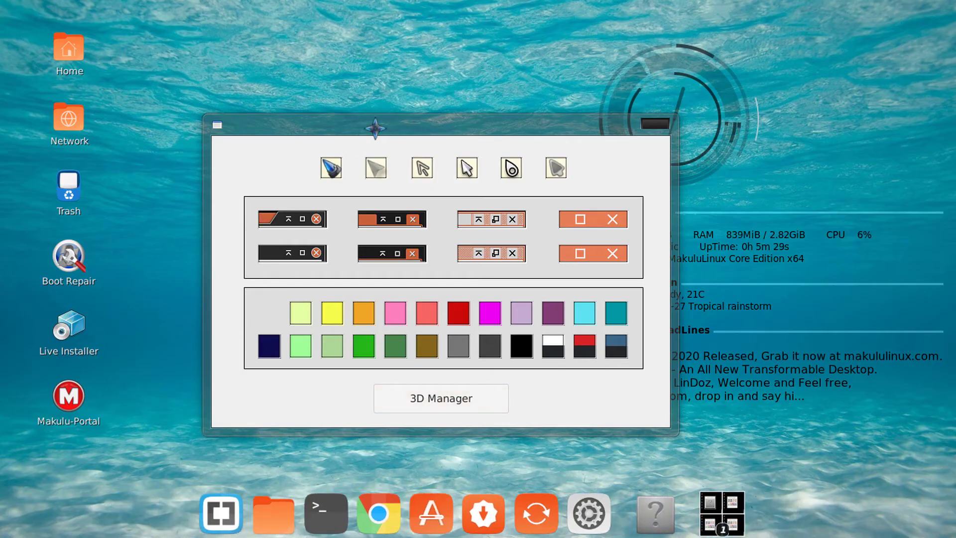
Step: Try out the 3D effects by moving the theme window and rotating between the virtual desktops
{"action": "left_click_drag", "start_coordinate": [373, 128], "coordinate": [353, 127]}
{"action": "left_click_drag", "start_coordinate": [241, 164], "coordinate": [448, 398]}
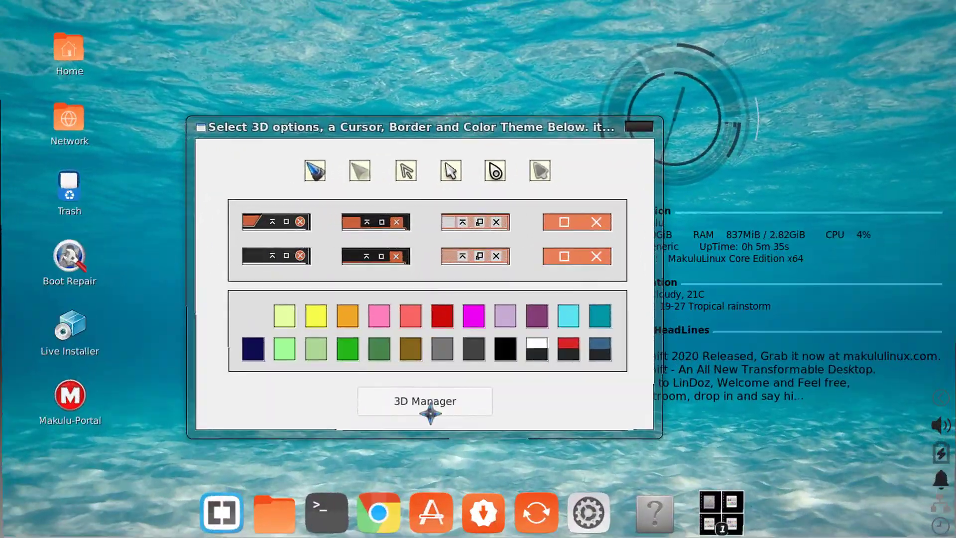
{"action": "scroll", "coordinate": [721, 513], "scroll_direction": "down", "scroll_amount": 1}
{"action": "scroll", "coordinate": [721, 513], "scroll_direction": "up", "scroll_amount": 1}
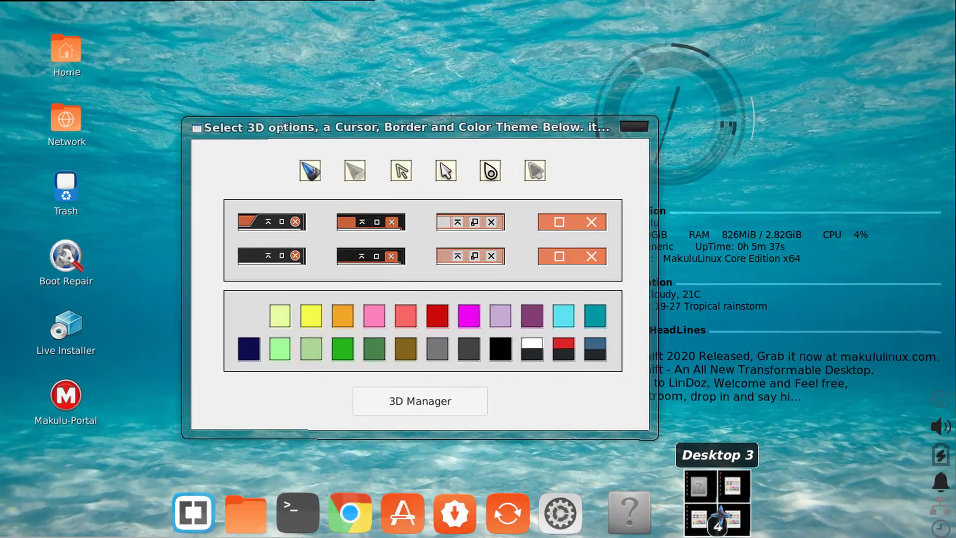
Step: Turn the 3D effects off through the 3D Manager, and briefly view its options again
{"action": "left_click", "coordinate": [427, 400]}
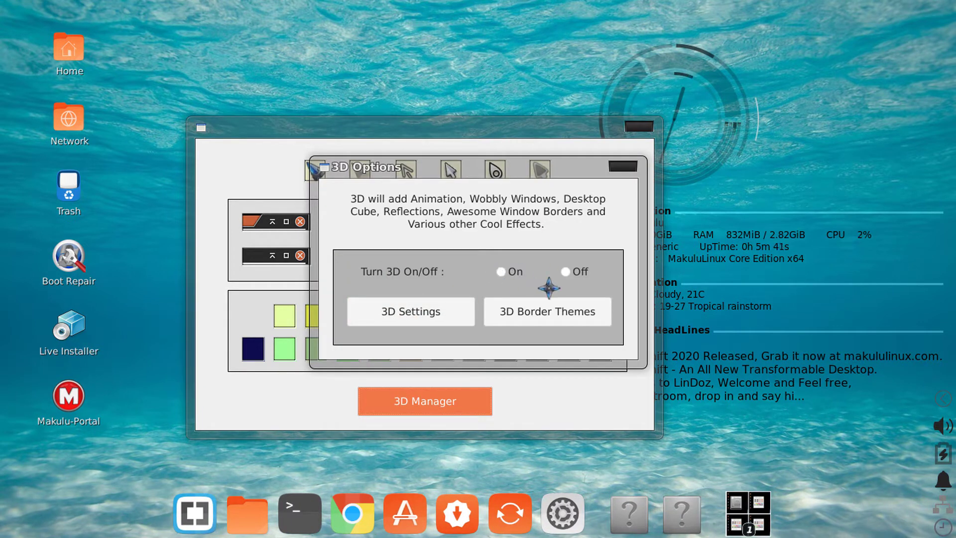
{"action": "left_click", "coordinate": [565, 272]}
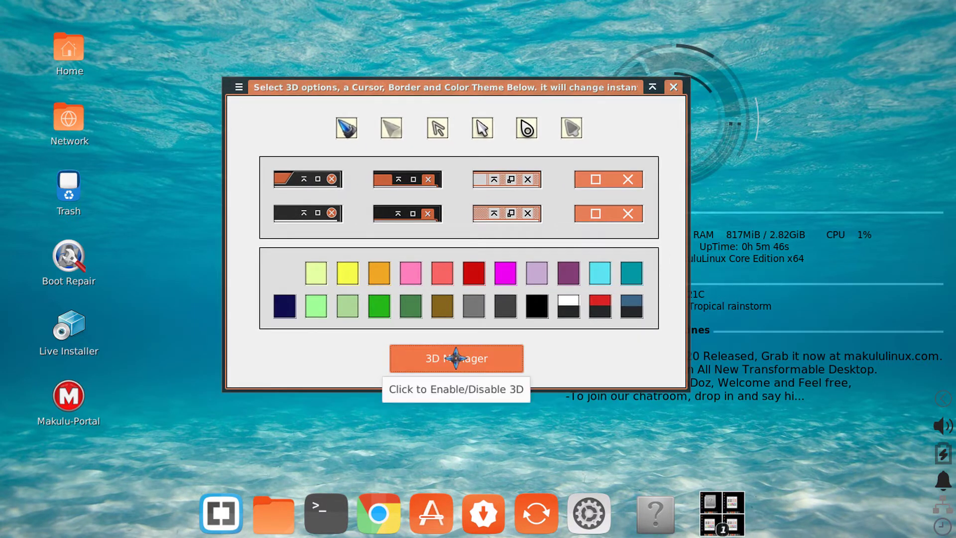
{"action": "left_click", "coordinate": [455, 358]}
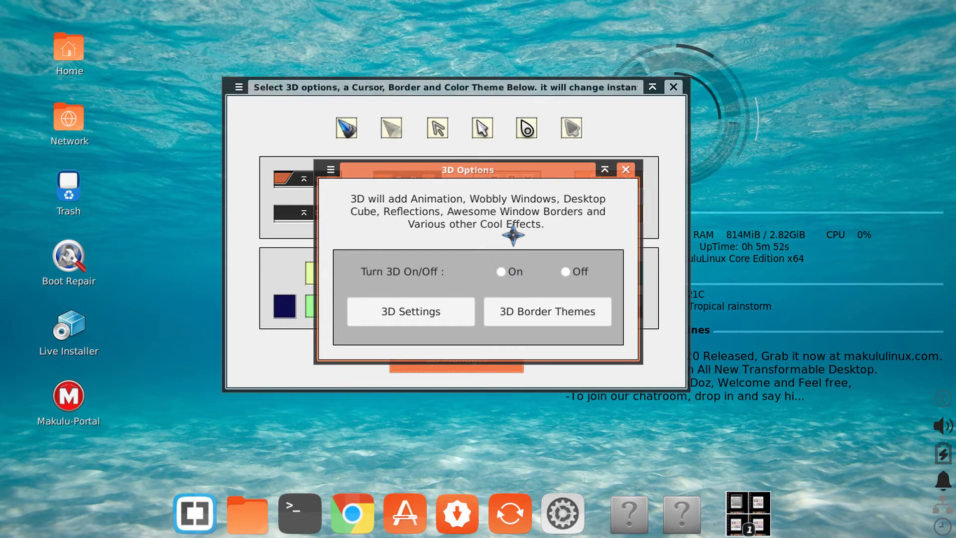
{"action": "left_click", "coordinate": [625, 169]}
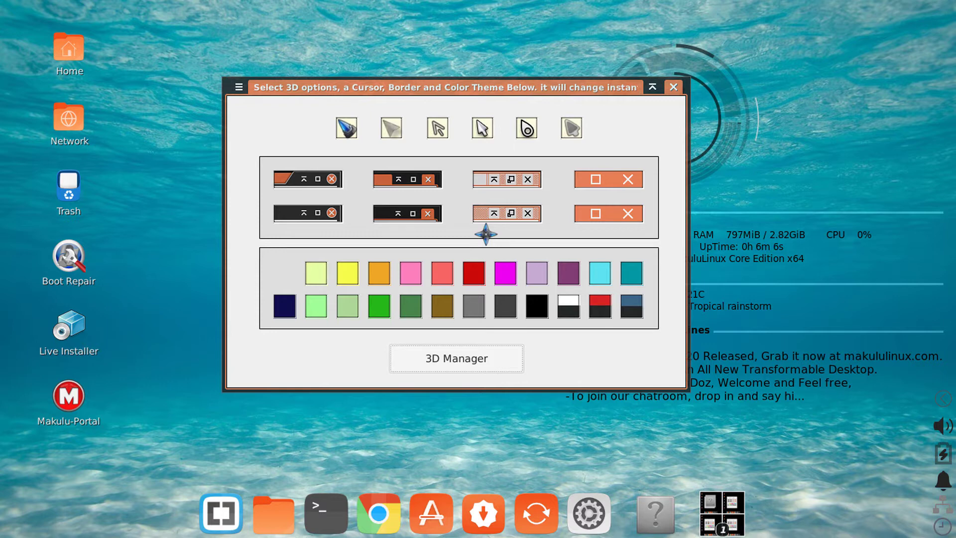
Step: Review the Window Manager, Window Manager Tweaks and Workspaces pages in the Settings Manager with 3D off
{"action": "left_click", "coordinate": [589, 512]}
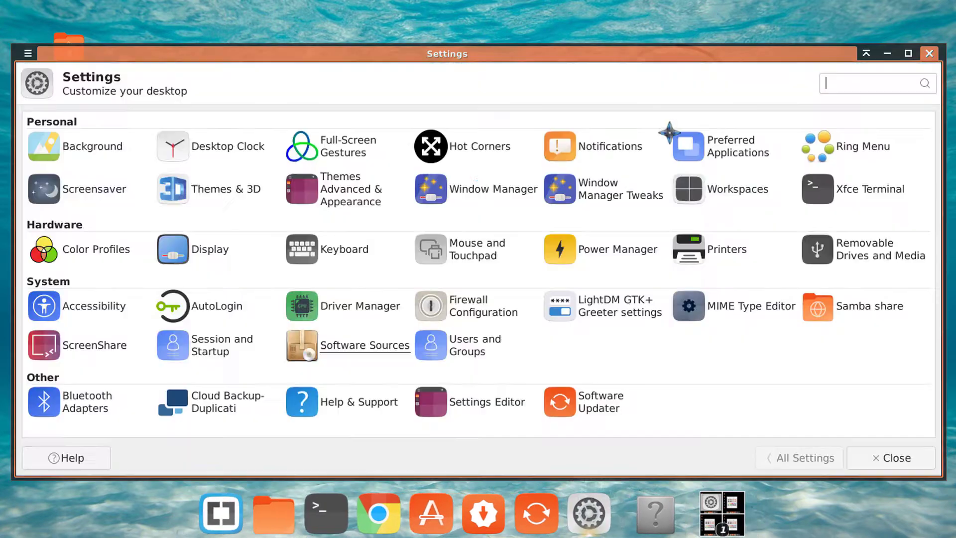
{"action": "left_click", "coordinate": [486, 191]}
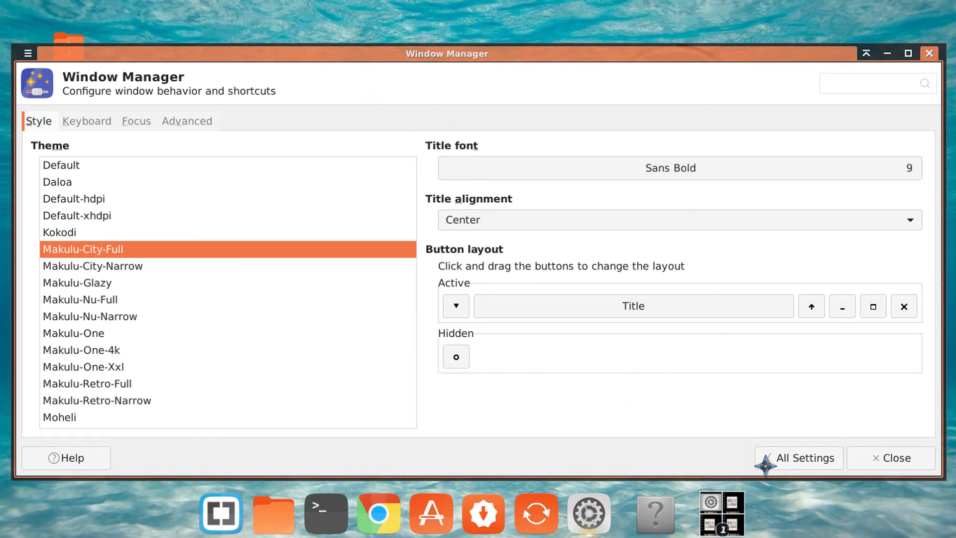
{"action": "left_click", "coordinate": [781, 456]}
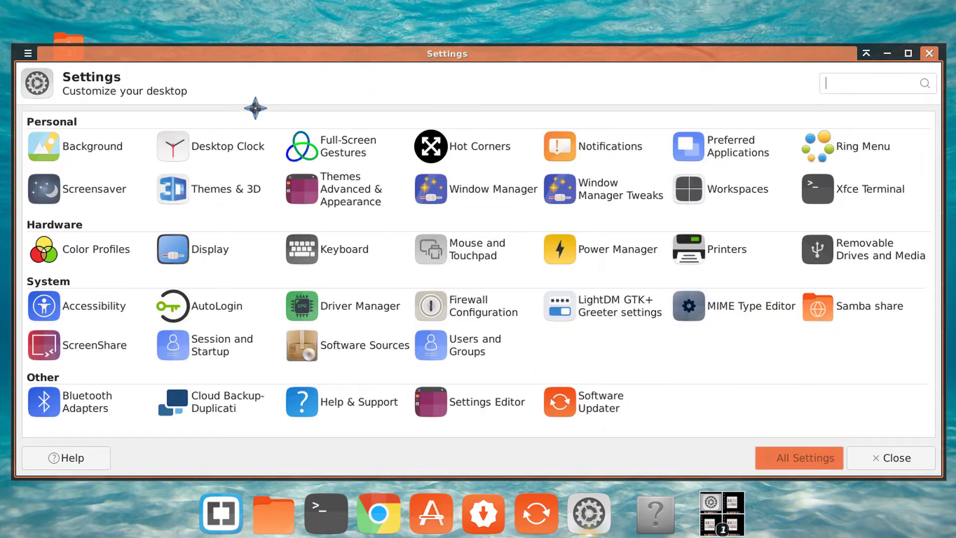
{"action": "left_click", "coordinate": [604, 195]}
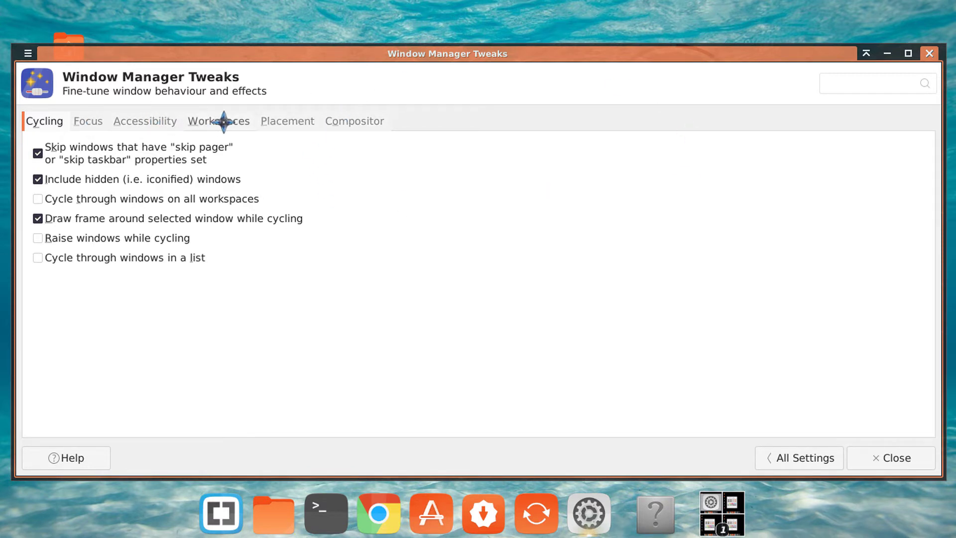
{"action": "left_click", "coordinate": [794, 455]}
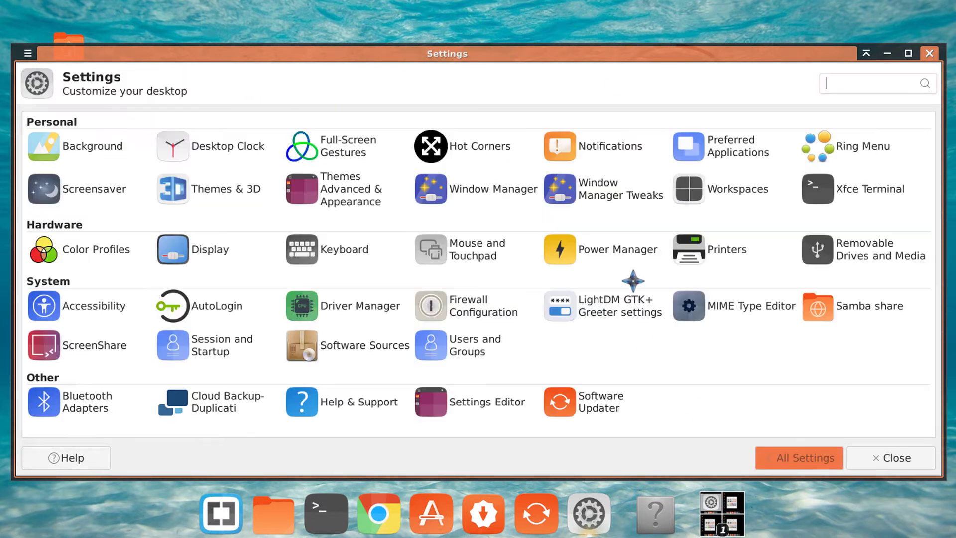
{"action": "left_click", "coordinate": [734, 193]}
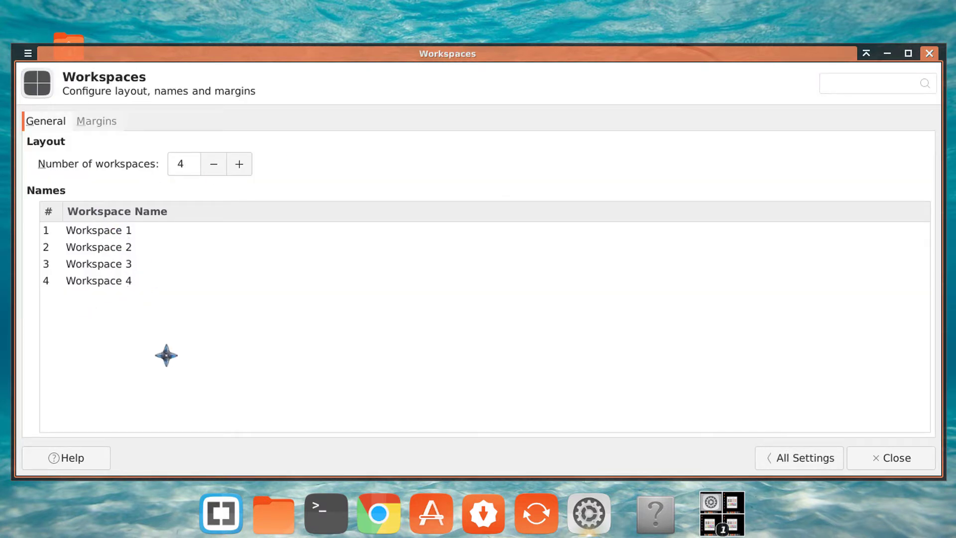
{"action": "left_click", "coordinate": [789, 454]}
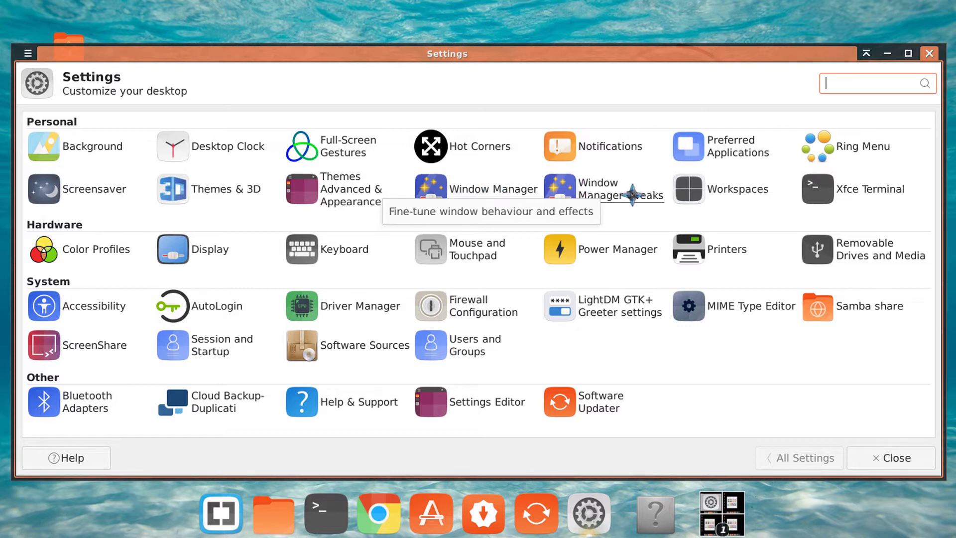
{"action": "left_click", "coordinate": [872, 455]}
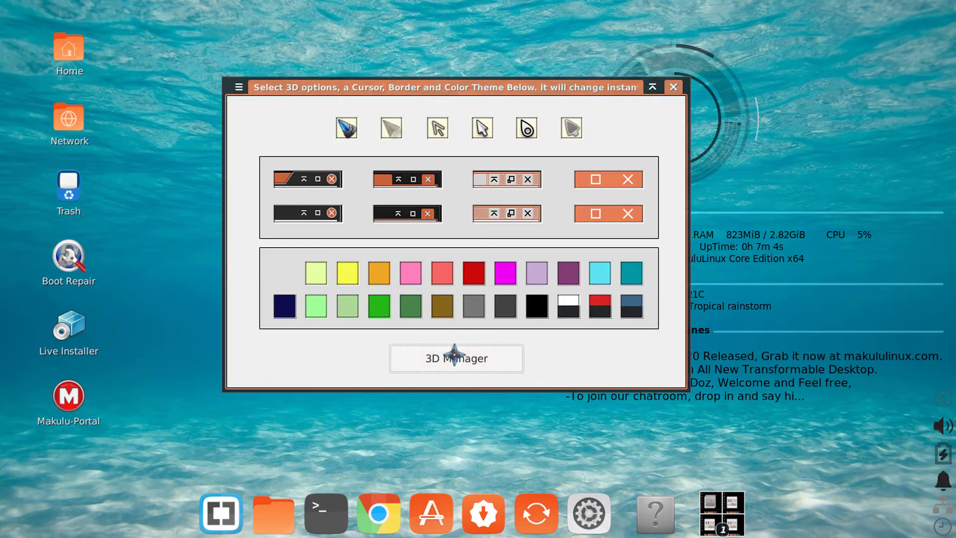
Step: Turn the 3D effects on and inspect the Settings Manager's entries in 3D mode, moving its window around
{"action": "left_click", "coordinate": [393, 366]}
{"action": "left_click", "coordinate": [509, 271]}
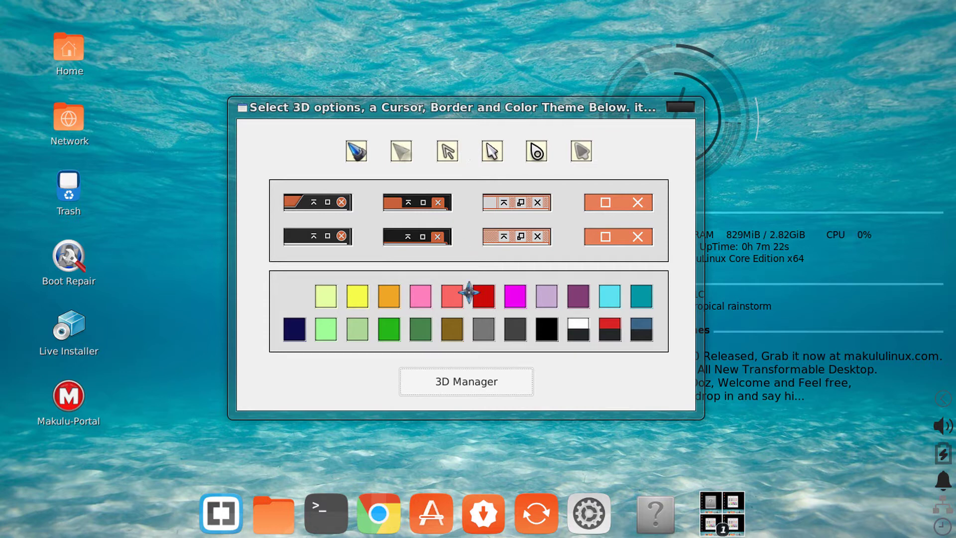
{"action": "left_click", "coordinate": [587, 511]}
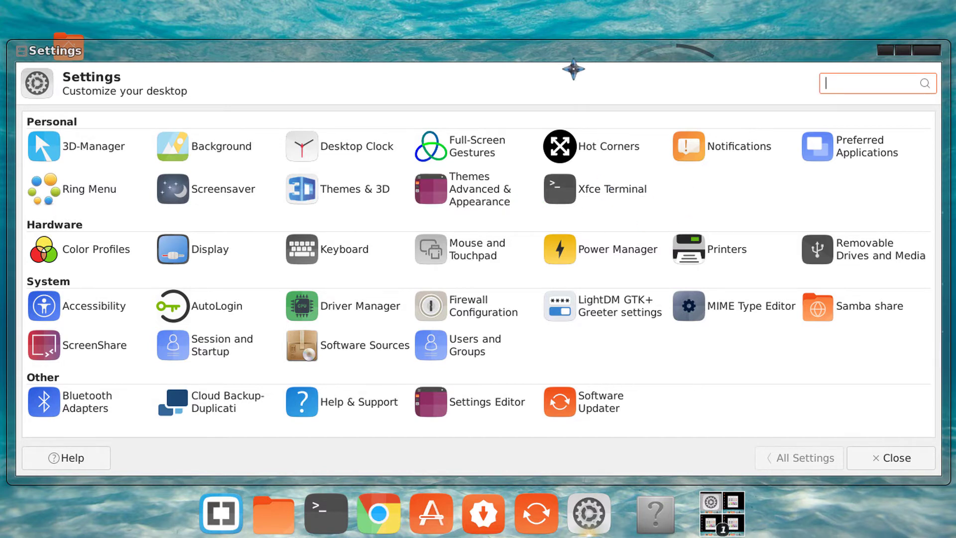
{"action": "left_click_drag", "start_coordinate": [572, 58], "coordinate": [555, 273]}
{"action": "left_click_drag", "start_coordinate": [436, 265], "coordinate": [531, 48]}
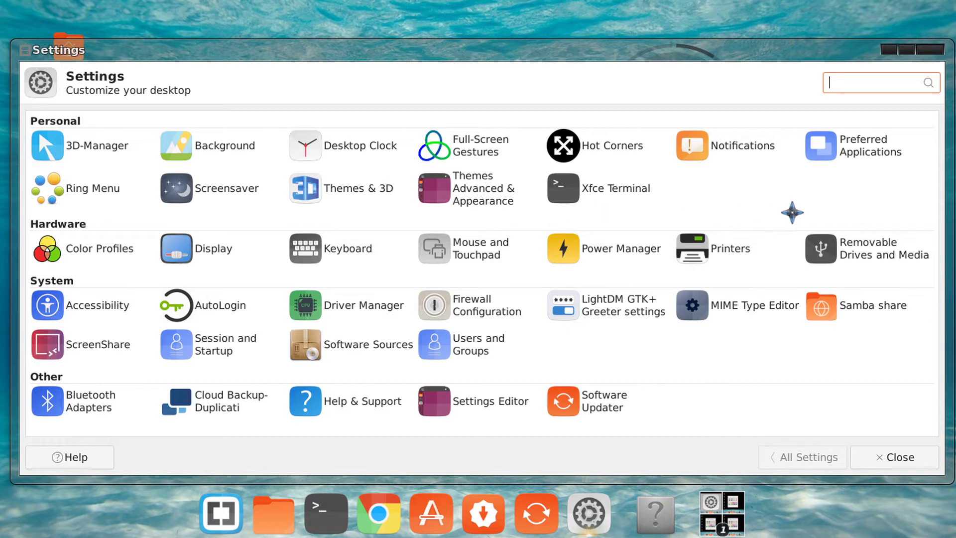
{"action": "left_click", "coordinate": [891, 457]}
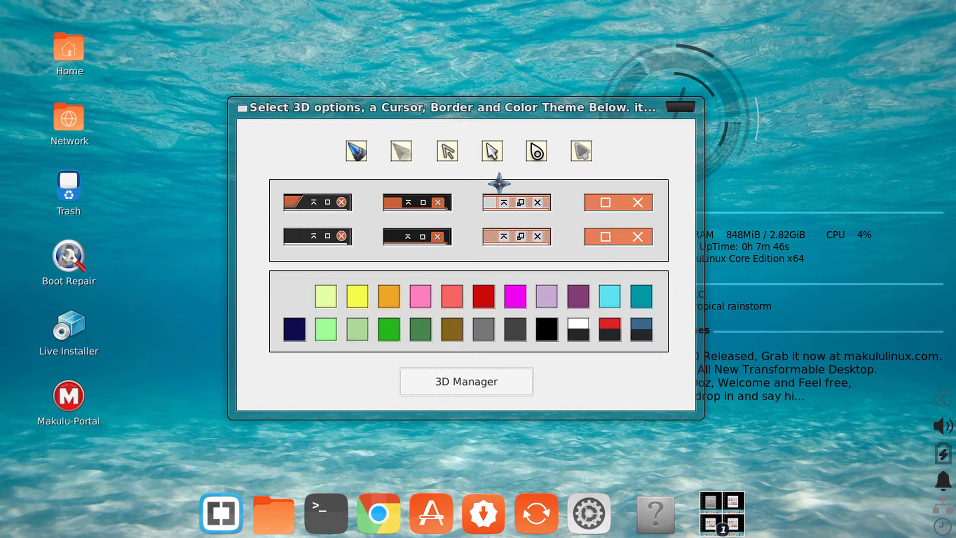
Step: Apply the 3D On option once more and recheck the entries in the Settings Manager
{"action": "left_click", "coordinate": [483, 382]}
{"action": "left_click", "coordinate": [503, 269]}
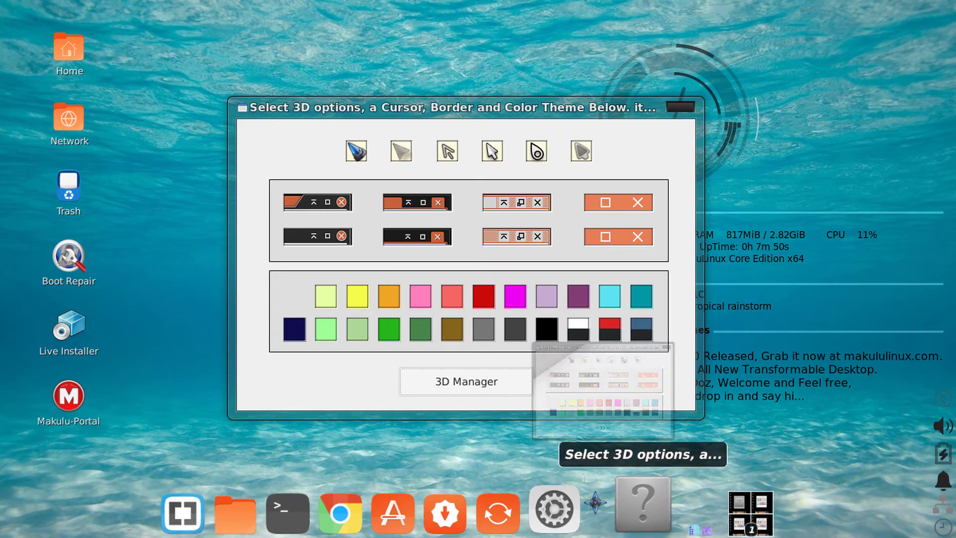
{"action": "left_click", "coordinate": [570, 508]}
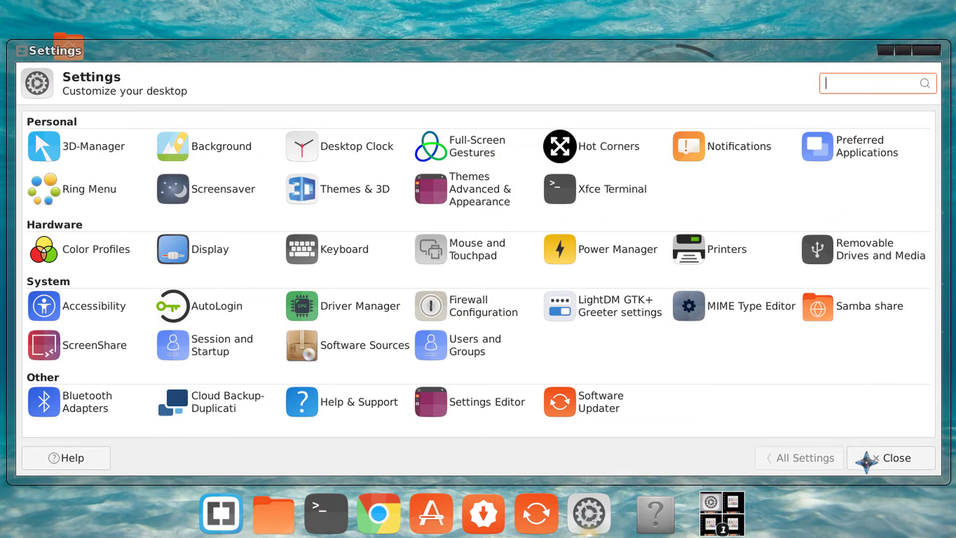
{"action": "left_click", "coordinate": [866, 460]}
Step: Switch the 3D effects off and look over the window management entries in the Settings Manager
{"action": "left_click", "coordinate": [438, 379]}
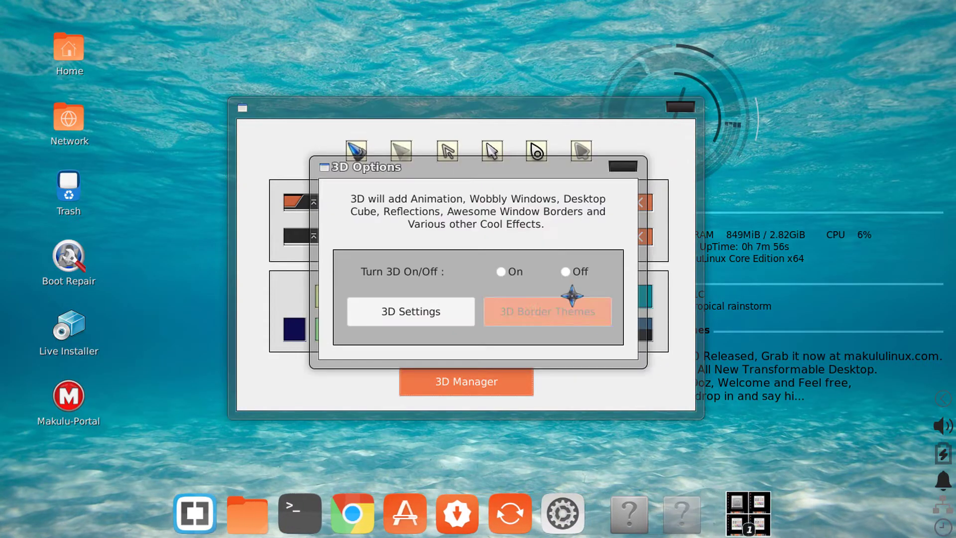
{"action": "left_click", "coordinate": [566, 271]}
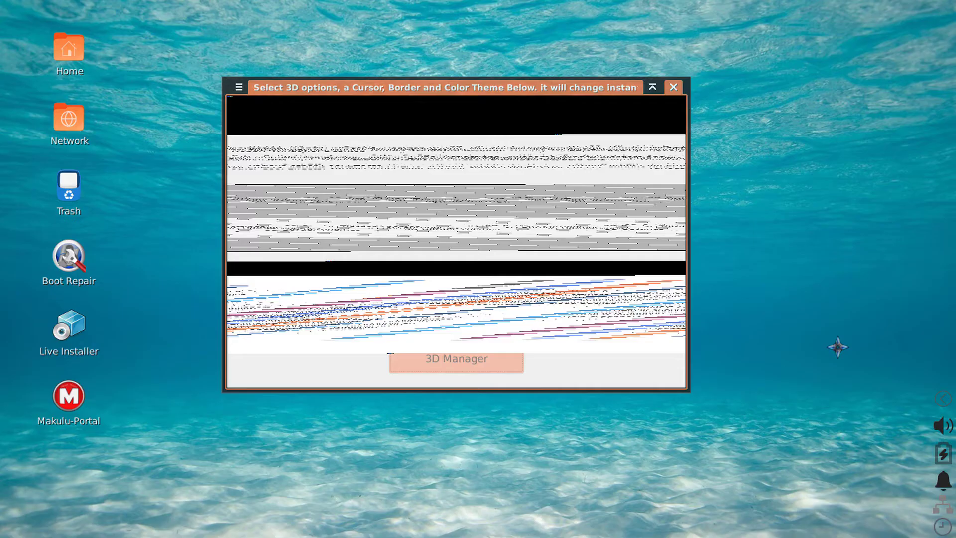
{"action": "left_click", "coordinate": [597, 508]}
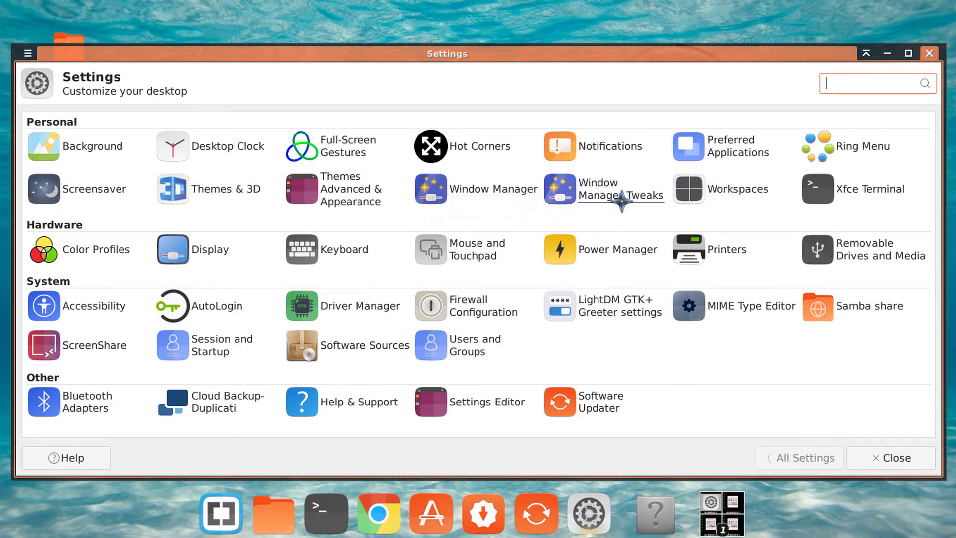
{"action": "left_click", "coordinate": [926, 55]}
Step: Enable 3D in the 3D Manager options and open the Settings Manager to locate the 3D-Manager entry
{"action": "left_click", "coordinate": [439, 353]}
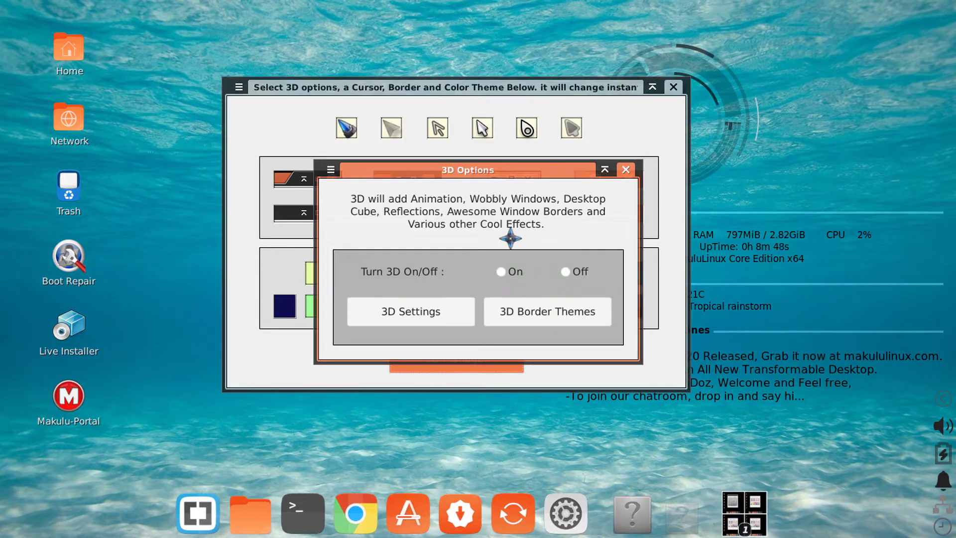
{"action": "left_click", "coordinate": [506, 271]}
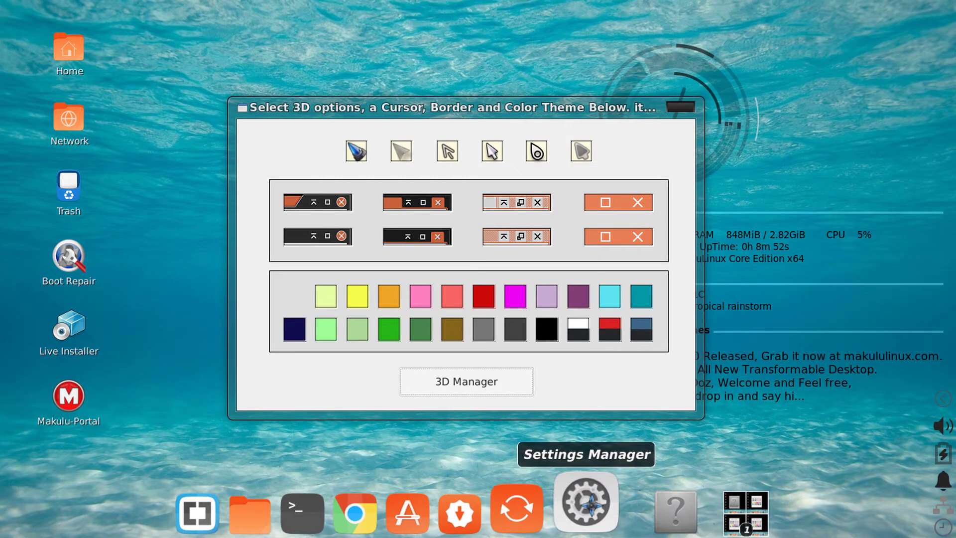
{"action": "left_click", "coordinate": [590, 504]}
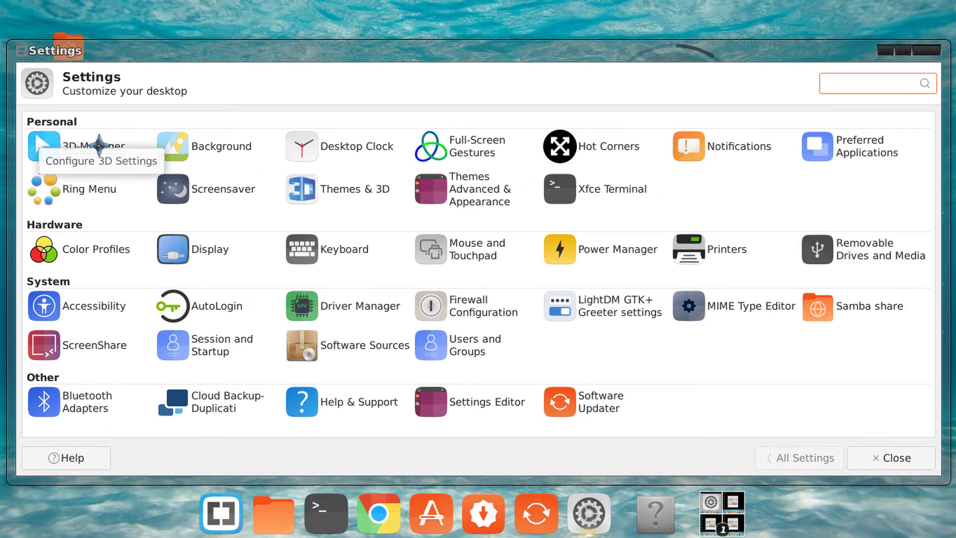
Step: Close the theme selection window, switch 3D off through the Settings Manager's 3D-Manager entry, and close Settings
{"action": "left_click", "coordinate": [656, 510]}
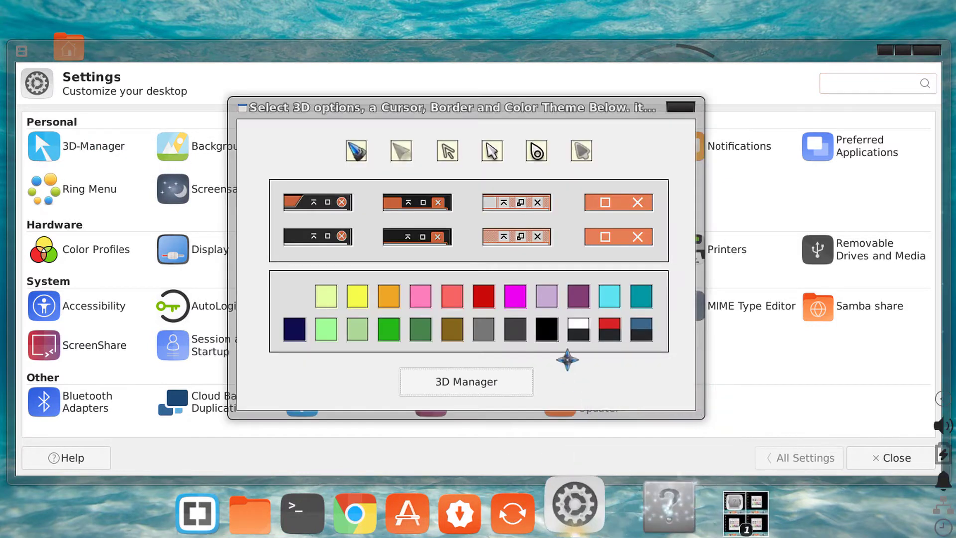
{"action": "left_click", "coordinate": [680, 106]}
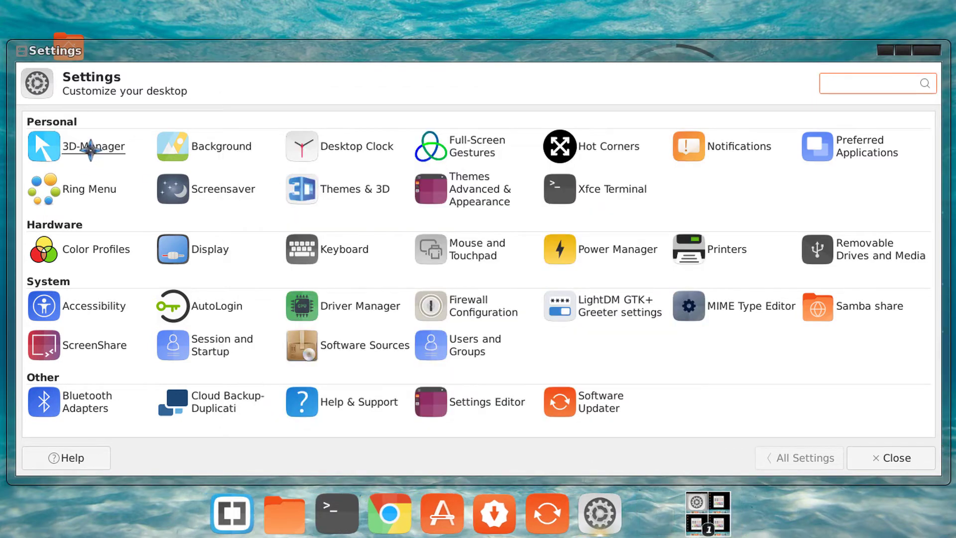
{"action": "left_click", "coordinate": [90, 147]}
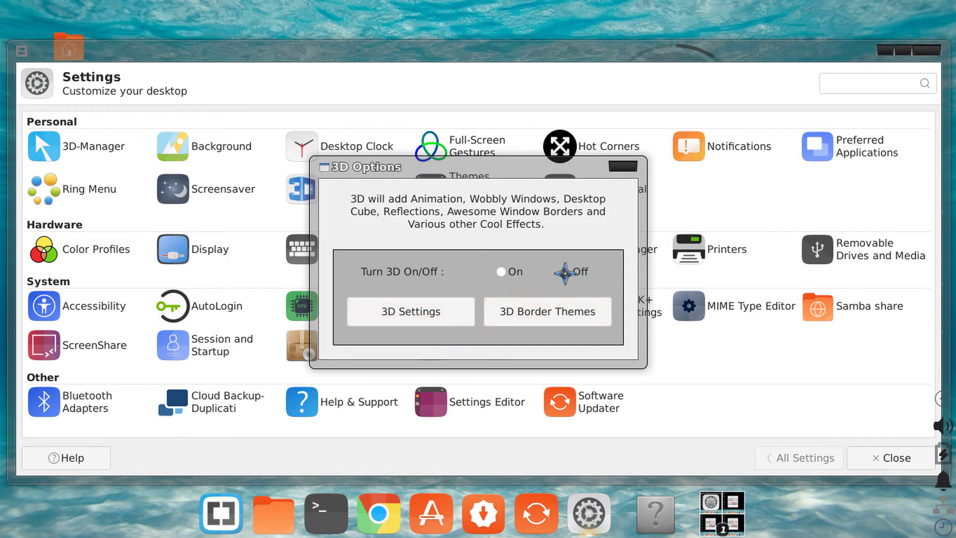
{"action": "left_click", "coordinate": [565, 272]}
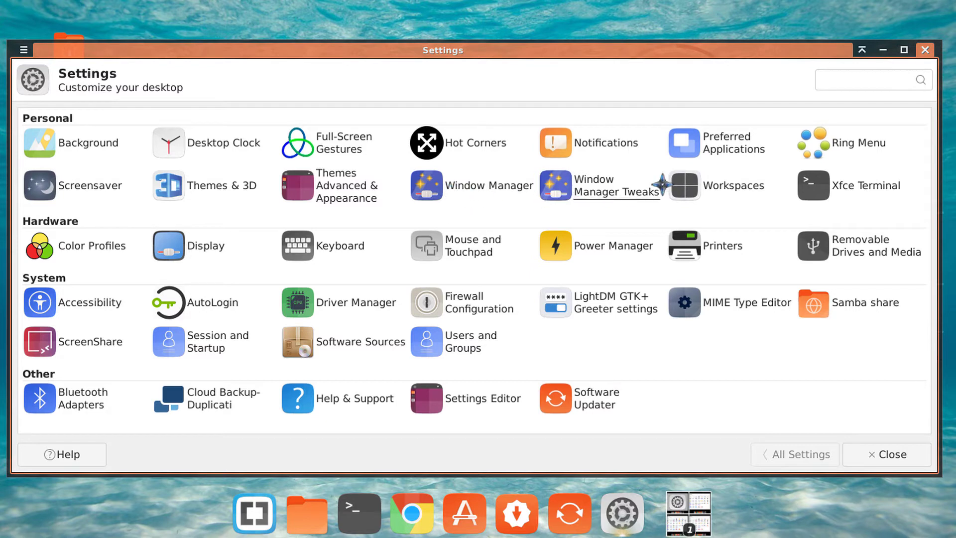
{"action": "left_click", "coordinate": [924, 50]}
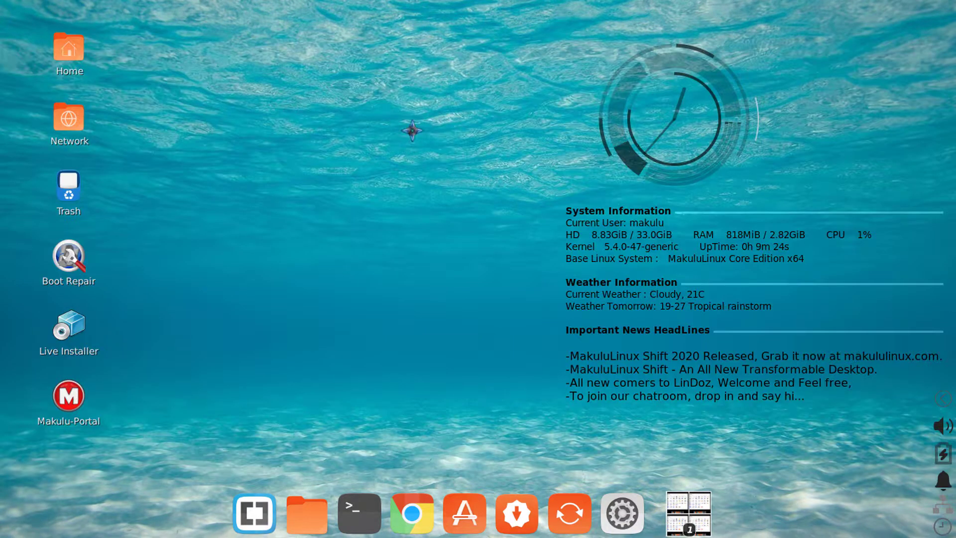
Step: Open the cursor, border and color theme window from the desktop and check the Settings Manager's entries with 3D off
{"action": "right_click", "coordinate": [416, 106]}
{"action": "left_click", "coordinate": [459, 278]}
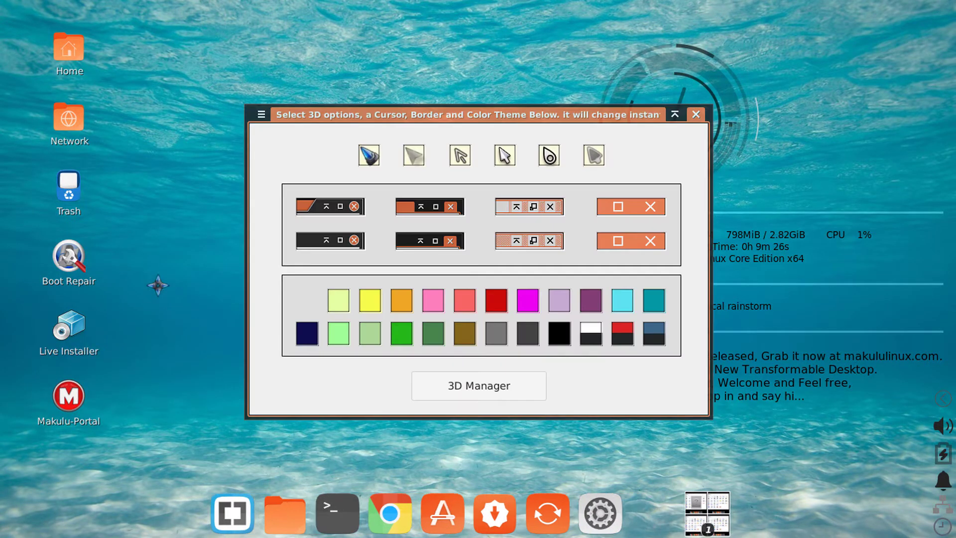
{"action": "left_click", "coordinate": [588, 505]}
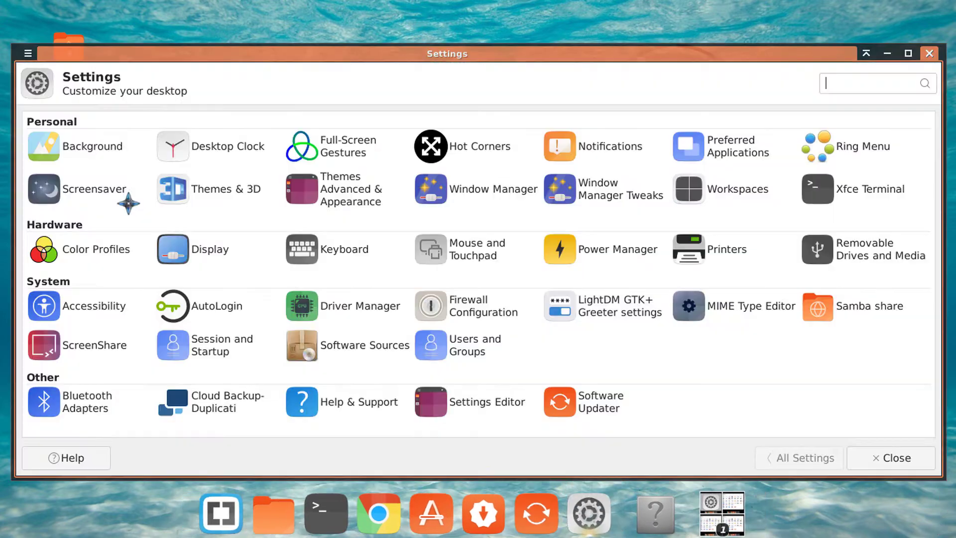
{"action": "left_click", "coordinate": [929, 52]}
Step: Open 3D Settings from the 3D Manager and look through the plugin categories in CompizConfig Settings Manager, closing it at the end
{"action": "left_click", "coordinate": [489, 390]}
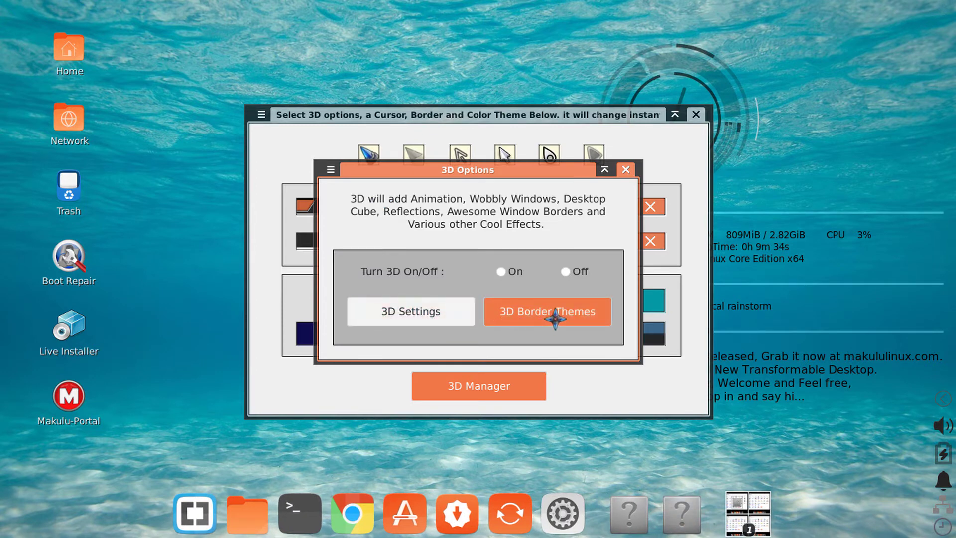
{"action": "left_click_drag", "start_coordinate": [457, 167], "coordinate": [458, 154]}
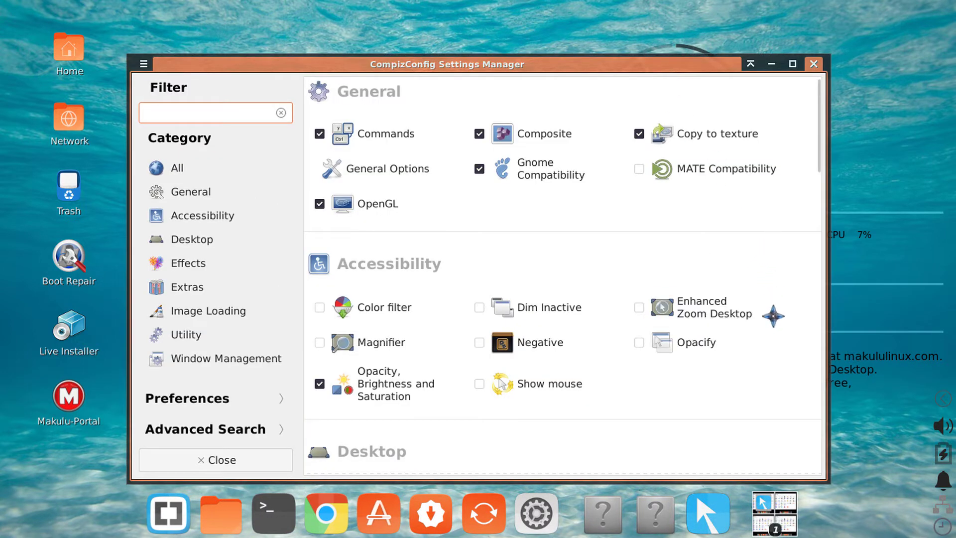
{"action": "scroll", "coordinate": [775, 383], "scroll_direction": "down", "scroll_amount": 20}
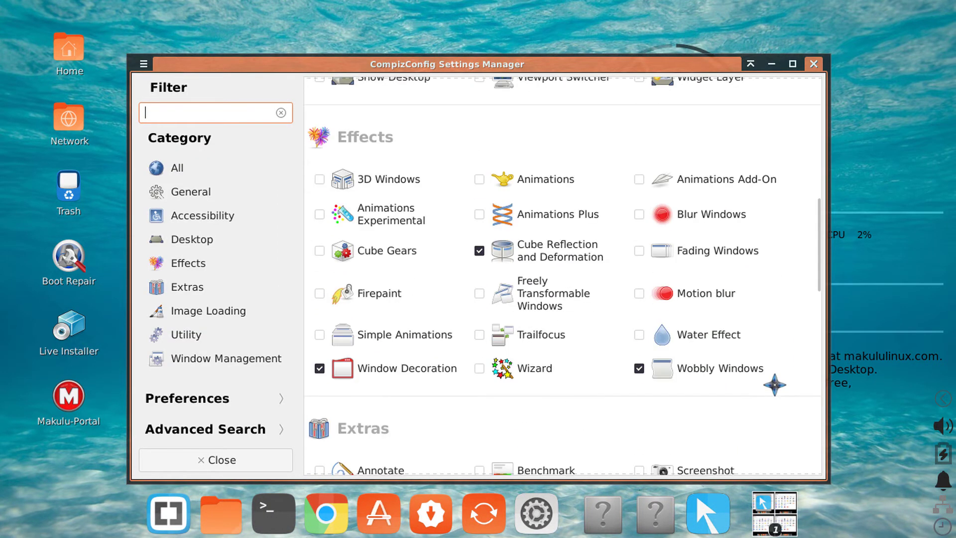
{"action": "scroll", "coordinate": [776, 387], "scroll_direction": "down", "scroll_amount": 3}
{"action": "scroll", "coordinate": [775, 387], "scroll_direction": "up", "scroll_amount": 20}
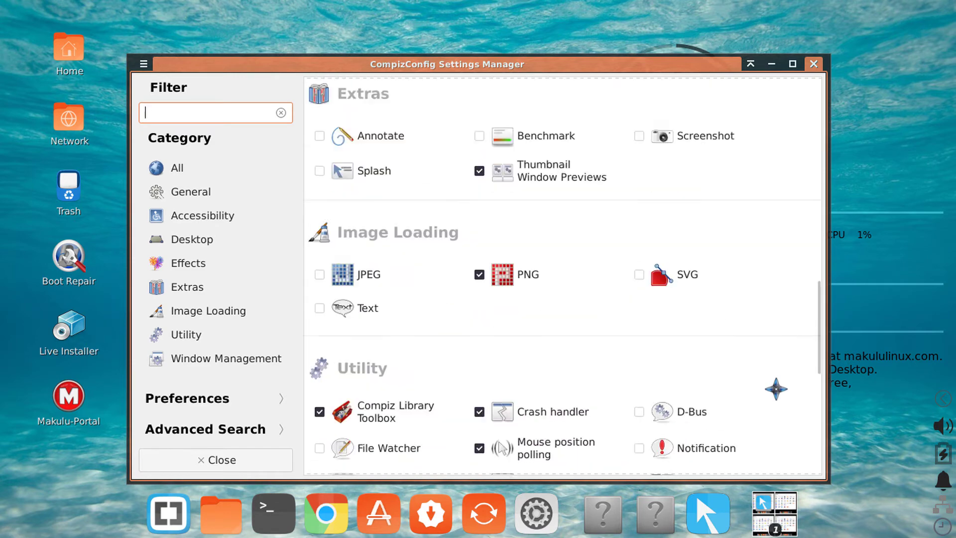
{"action": "scroll", "coordinate": [775, 387], "scroll_direction": "up", "scroll_amount": 3}
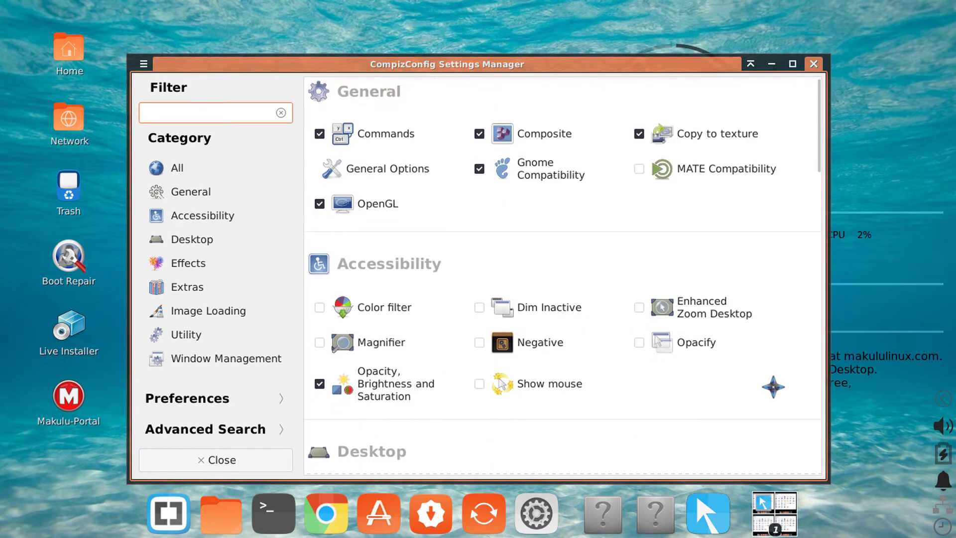
{"action": "scroll", "coordinate": [773, 387], "scroll_direction": "down", "scroll_amount": 10}
{"action": "scroll", "coordinate": [774, 387], "scroll_direction": "down", "scroll_amount": 10}
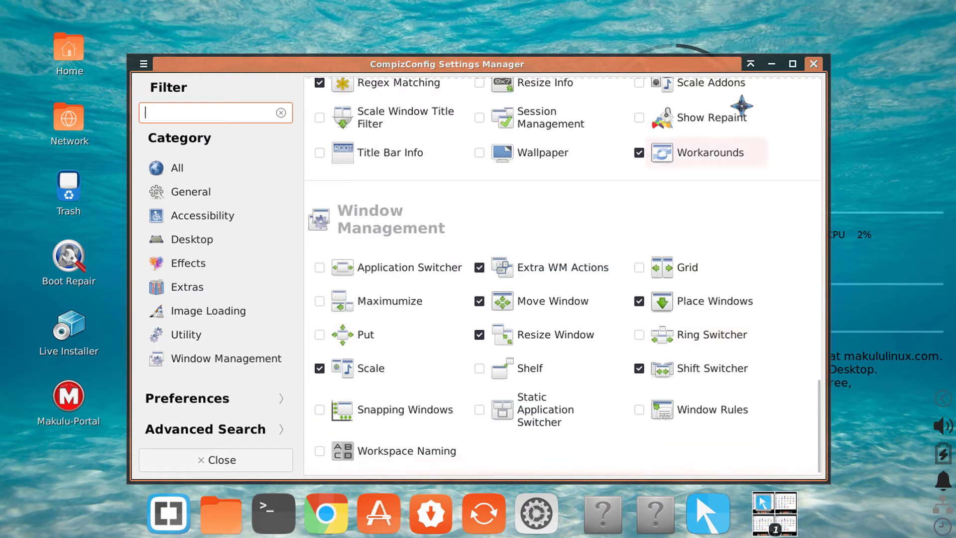
{"action": "left_click", "coordinate": [814, 61]}
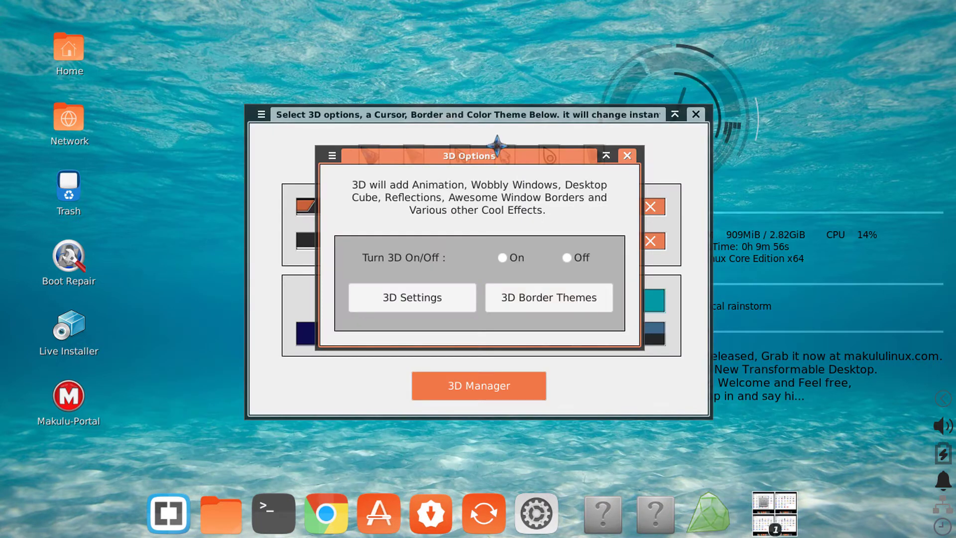
Step: Open 3D Border Themes from the 3D Options window and look through the Emerald Themer theme list, closing both windows
{"action": "left_click_drag", "start_coordinate": [497, 149], "coordinate": [669, 193]}
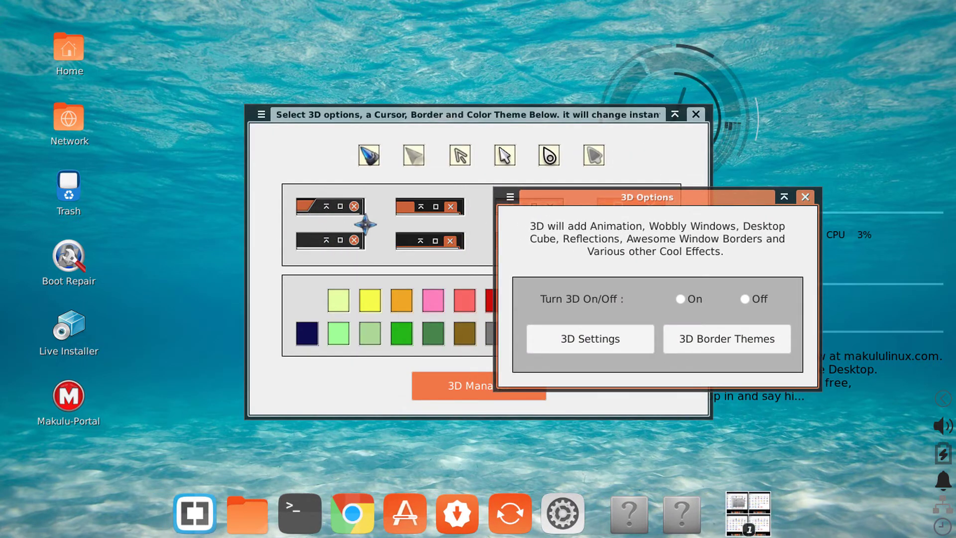
{"action": "left_click_drag", "start_coordinate": [581, 191], "coordinate": [385, 174]}
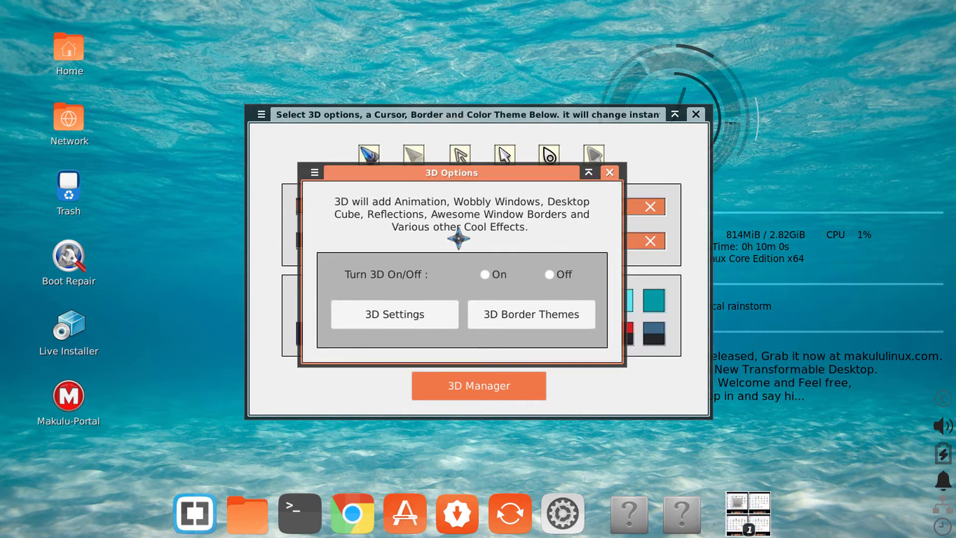
{"action": "left_click", "coordinate": [539, 315]}
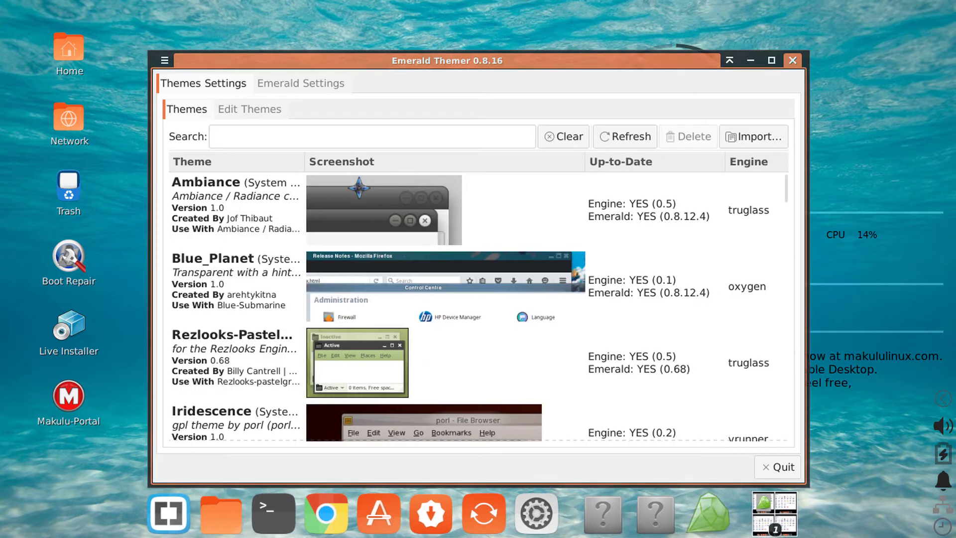
{"action": "scroll", "coordinate": [784, 189], "scroll_direction": "down", "scroll_amount": 15}
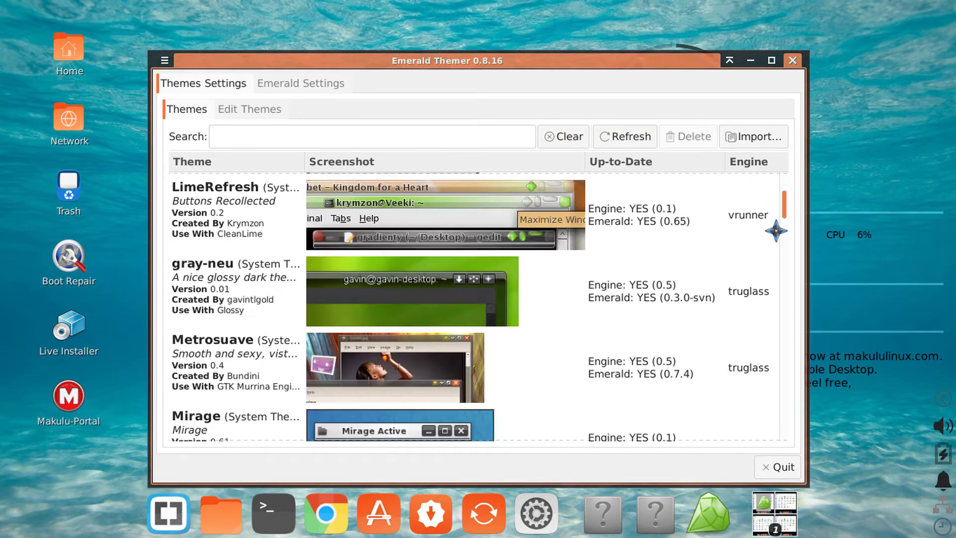
{"action": "scroll", "coordinate": [791, 315], "scroll_direction": "up", "scroll_amount": 15}
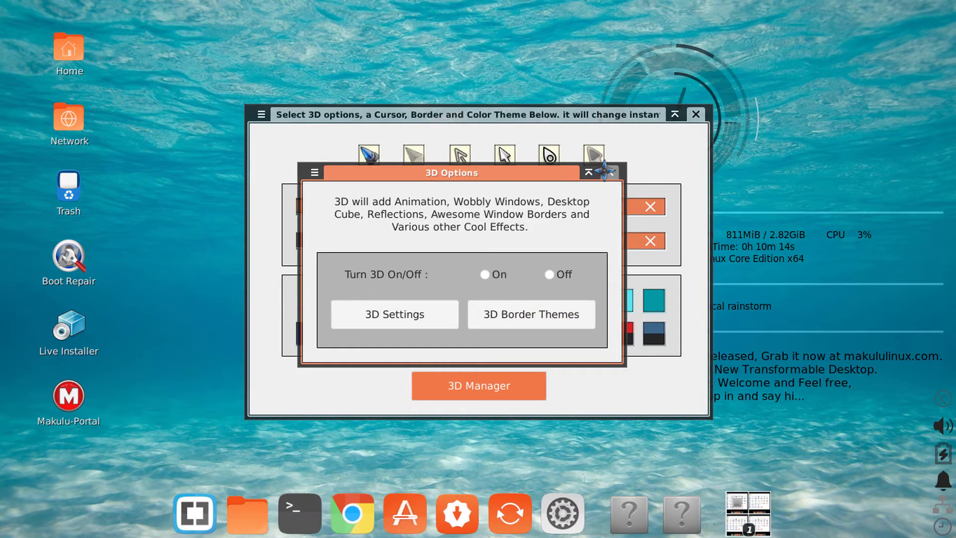
{"action": "left_click", "coordinate": [616, 171]}
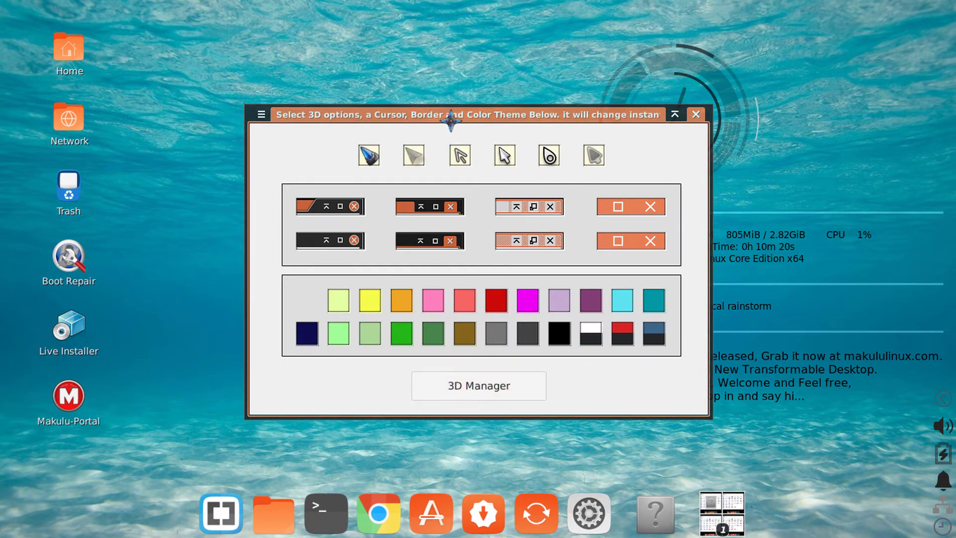
Step: Reopen the theme selection window from the desktop and revisit the Emerald border themes through the 3D Manager
{"action": "left_click_drag", "start_coordinate": [451, 120], "coordinate": [453, 98]}
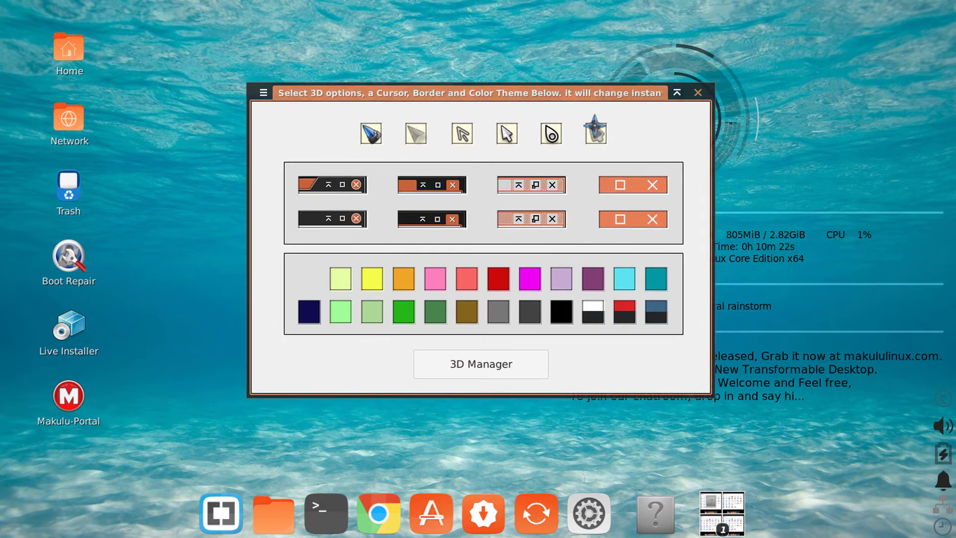
{"action": "left_click", "coordinate": [595, 127]}
{"action": "right_click", "coordinate": [326, 117]}
{"action": "left_click", "coordinate": [548, 335]}
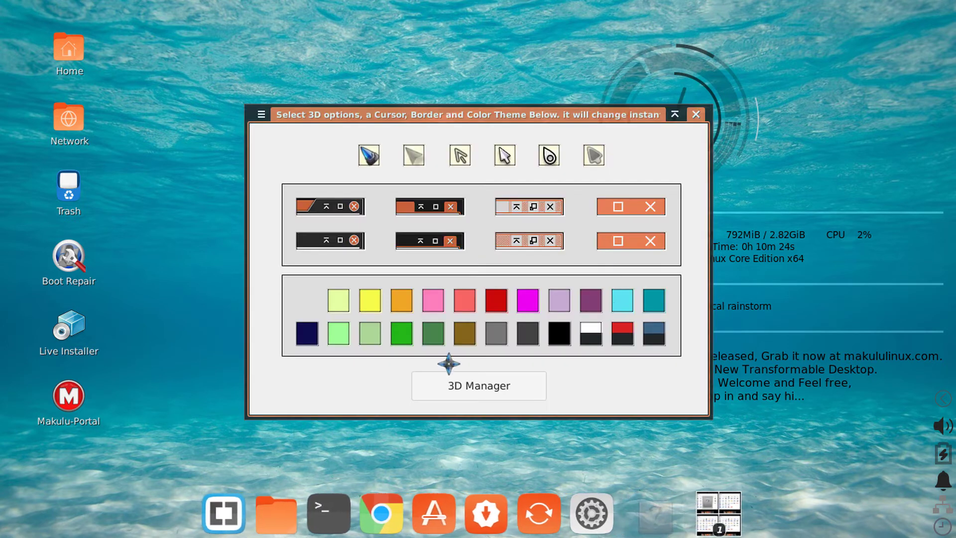
{"action": "left_click", "coordinate": [465, 387]}
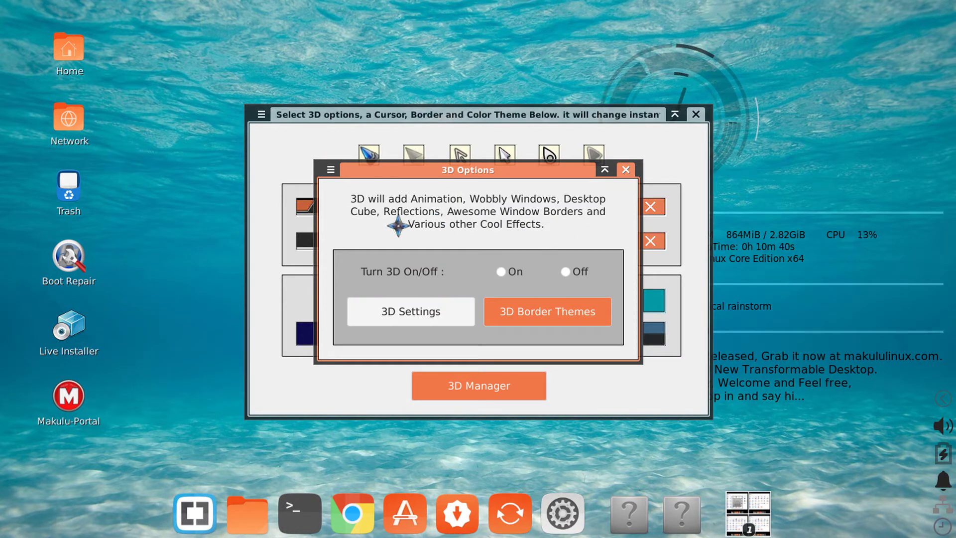
{"action": "scroll", "coordinate": [672, 308], "scroll_direction": "down", "scroll_amount": 3}
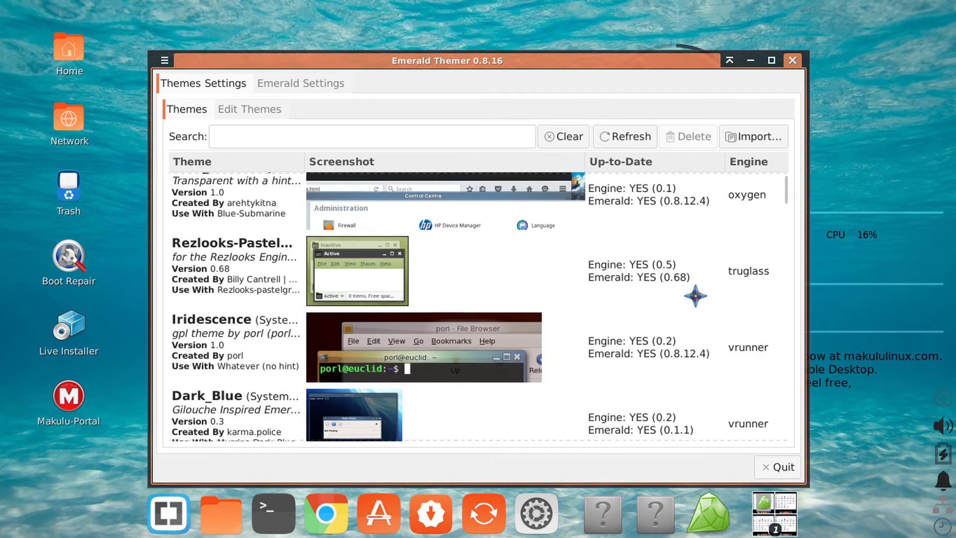
{"action": "left_click", "coordinate": [793, 60]}
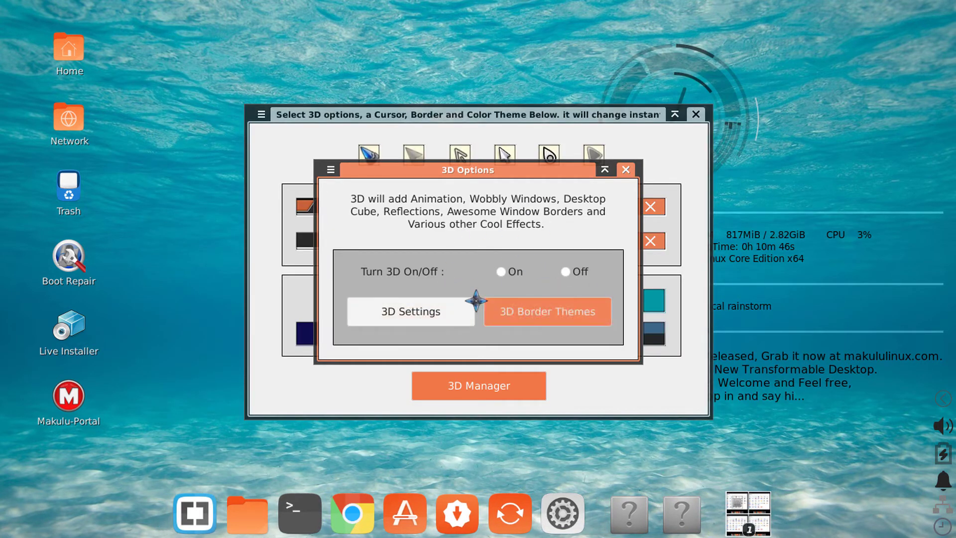
Step: Turn 3D on and check the options offered by the Settings Manager's 3D-Manager entry, closing the windows
{"action": "left_click", "coordinate": [503, 271]}
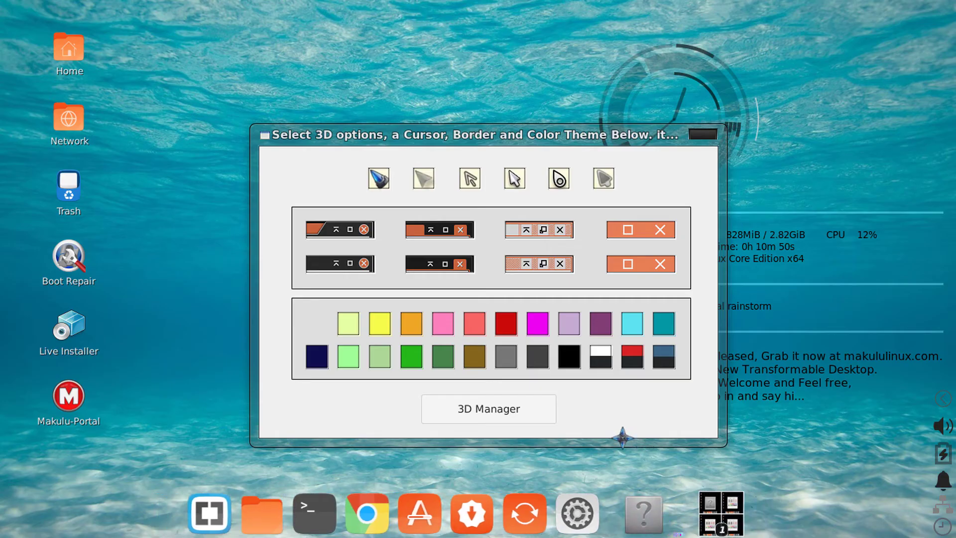
{"action": "left_click", "coordinate": [579, 504]}
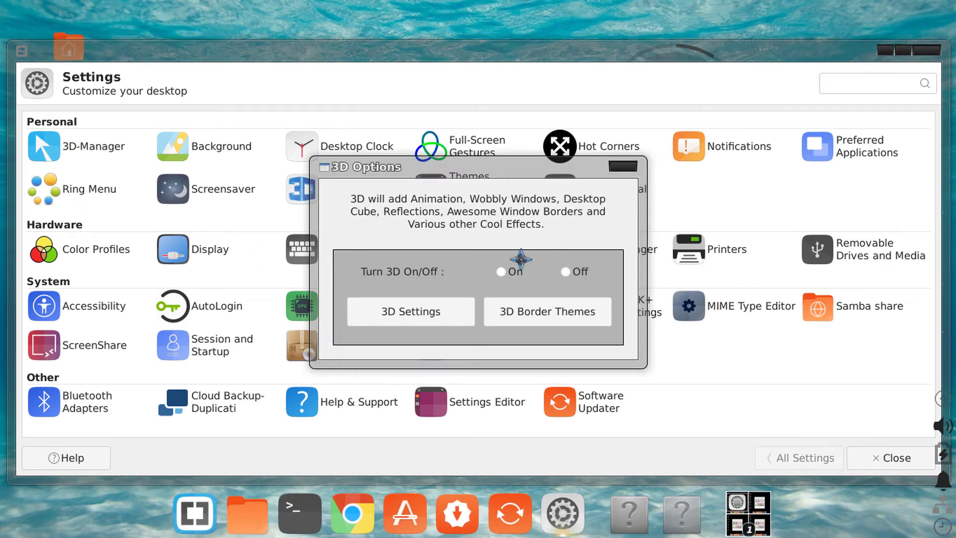
{"action": "left_click", "coordinate": [626, 165]}
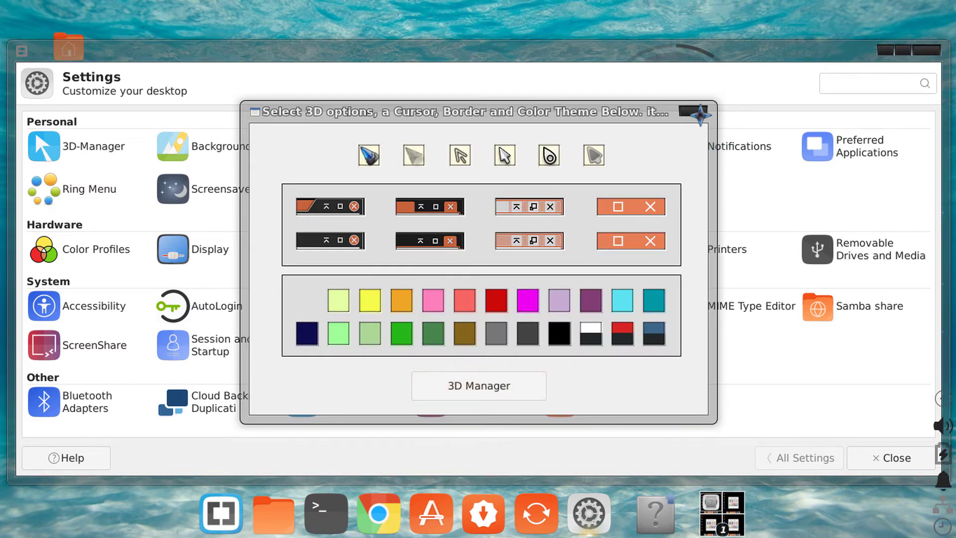
{"action": "left_click", "coordinate": [693, 111]}
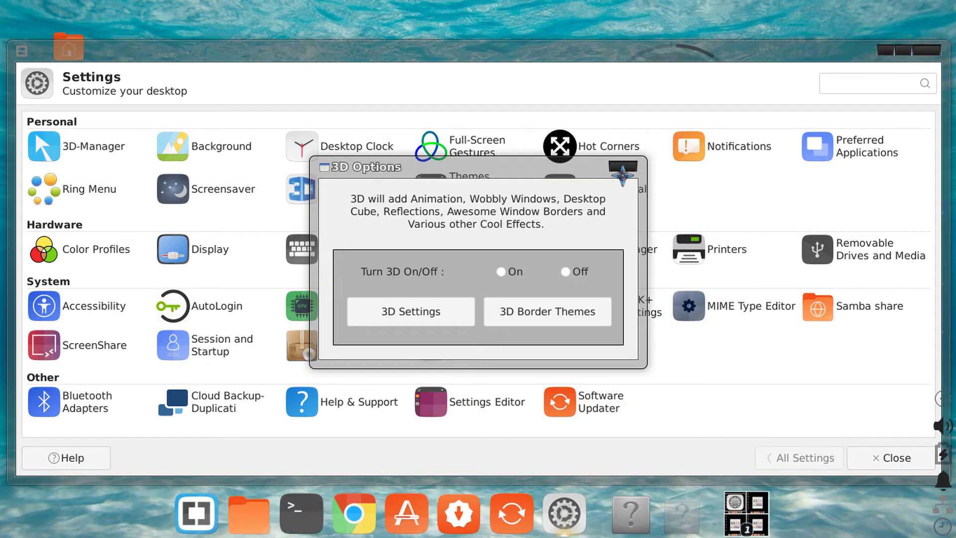
{"action": "left_click", "coordinate": [618, 165]}
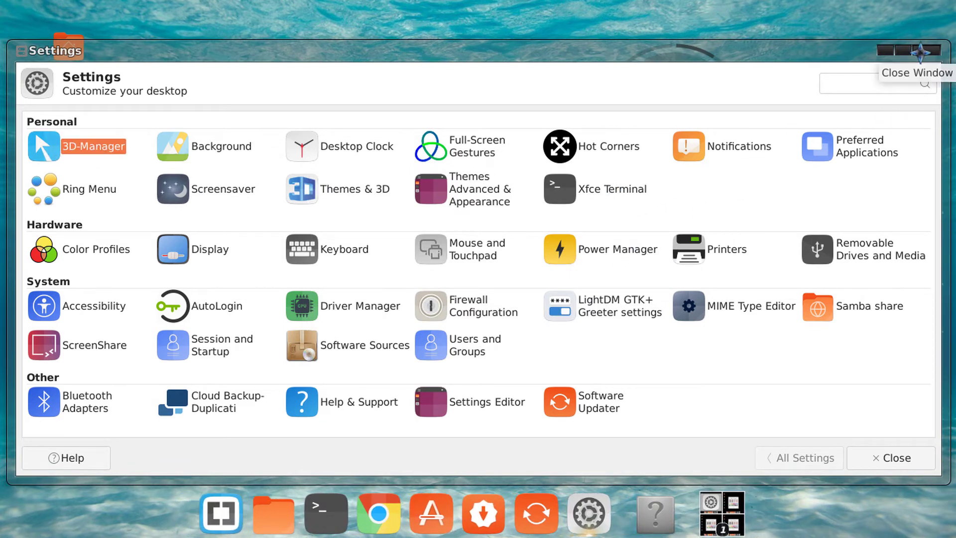
{"action": "left_click", "coordinate": [925, 50]}
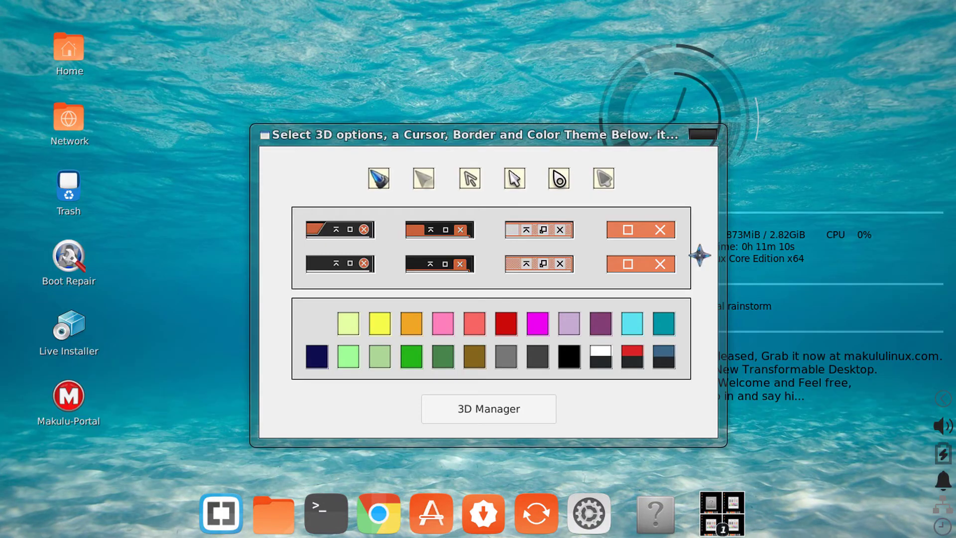
Step: Turn 3D off in the 3D Manager and recheck the Settings Manager's Personal entries before closing it
{"action": "left_click", "coordinate": [463, 405]}
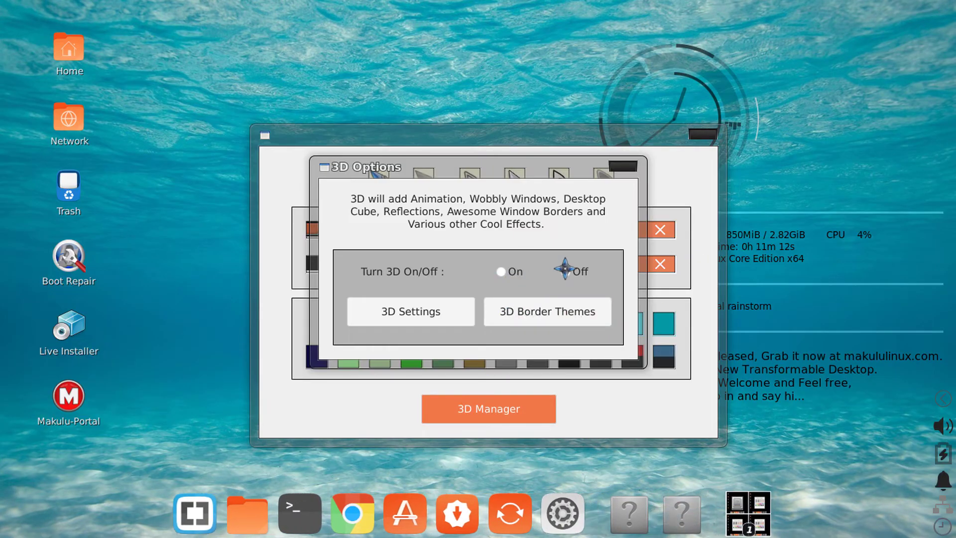
{"action": "left_click", "coordinate": [565, 271]}
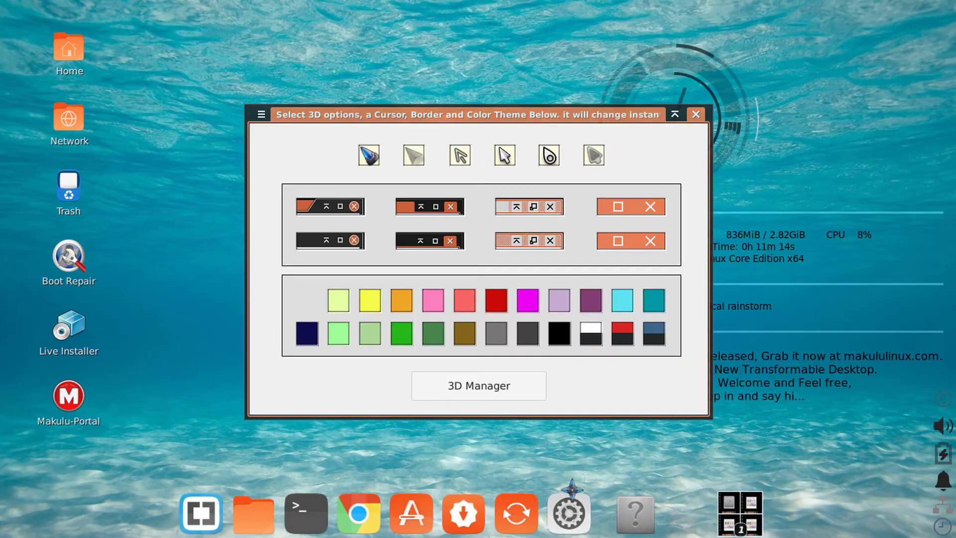
{"action": "left_click", "coordinate": [562, 512]}
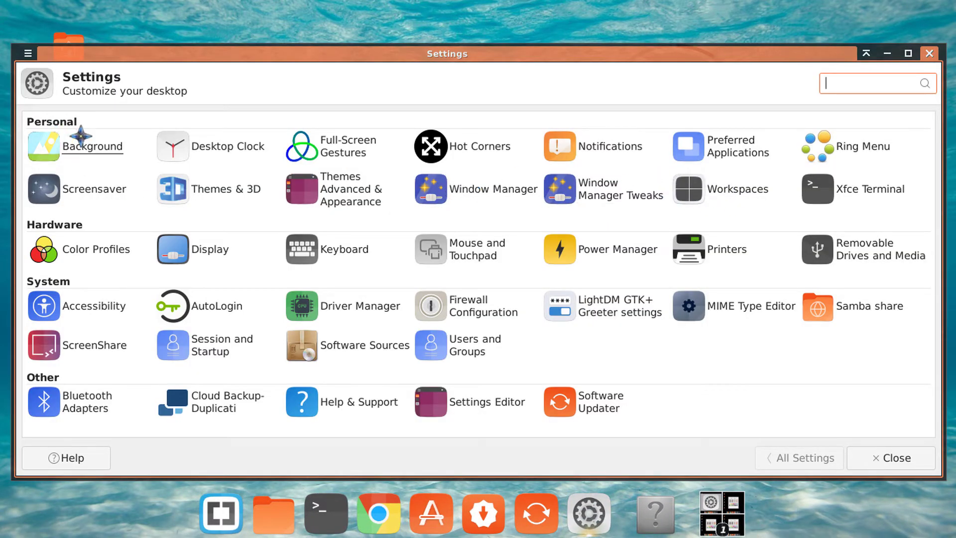
{"action": "left_click", "coordinate": [926, 53]}
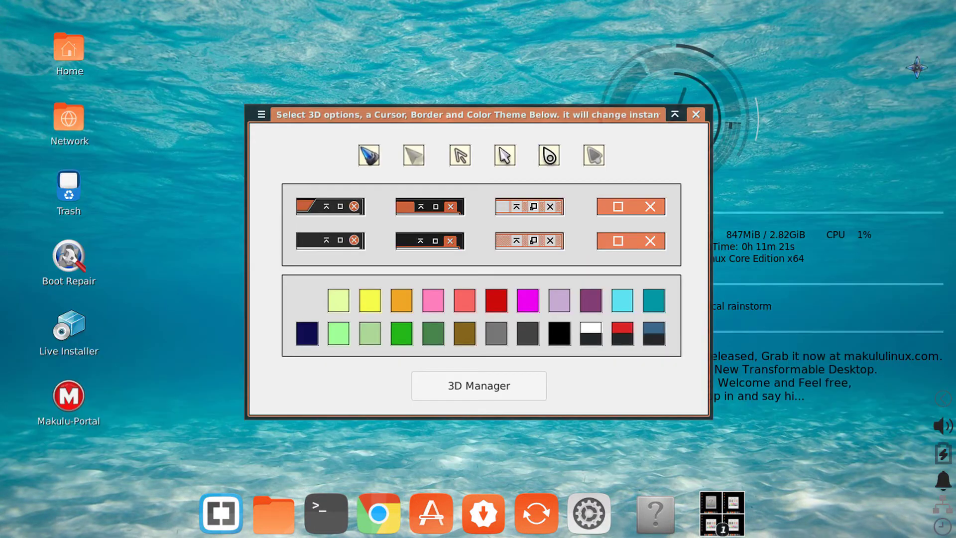
Step: Close the theme selection window, then examine the Settings Manager's Personal entries with 3D off and close it
{"action": "left_click", "coordinate": [691, 116]}
{"action": "left_click", "coordinate": [597, 512]}
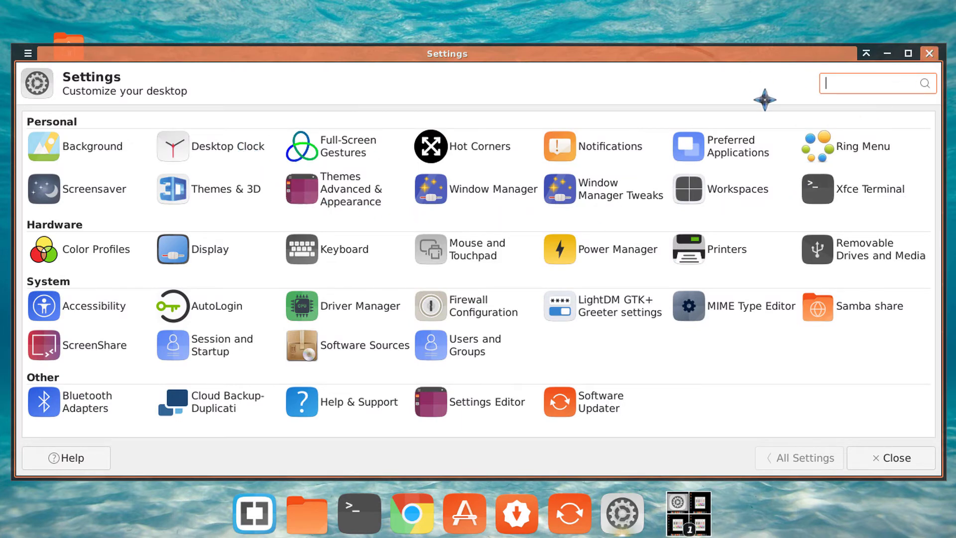
{"action": "left_click", "coordinate": [927, 53]}
Step: Turn 3D on in the 3D Manager and try the window effects by moving the theme selection window before closing it
{"action": "right_click", "coordinate": [340, 133]}
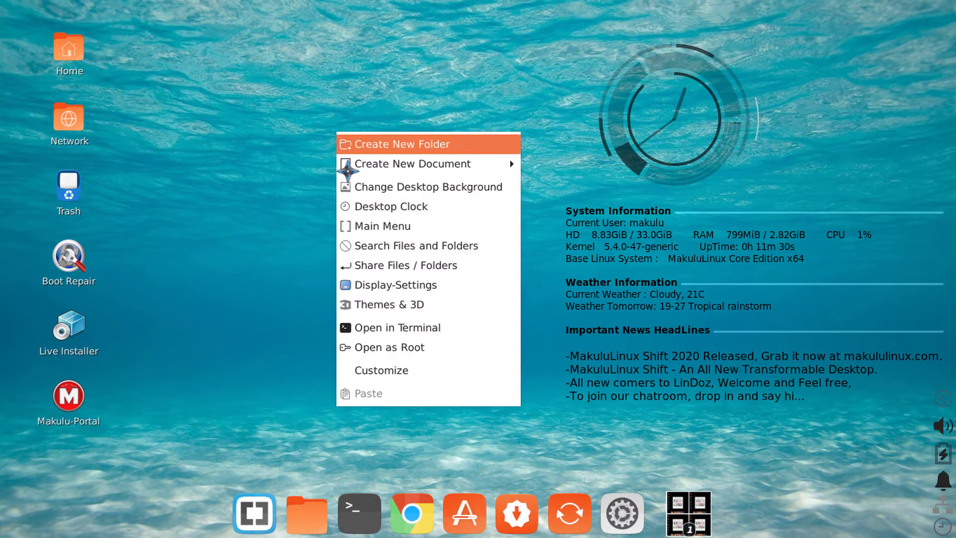
{"action": "left_click", "coordinate": [405, 302]}
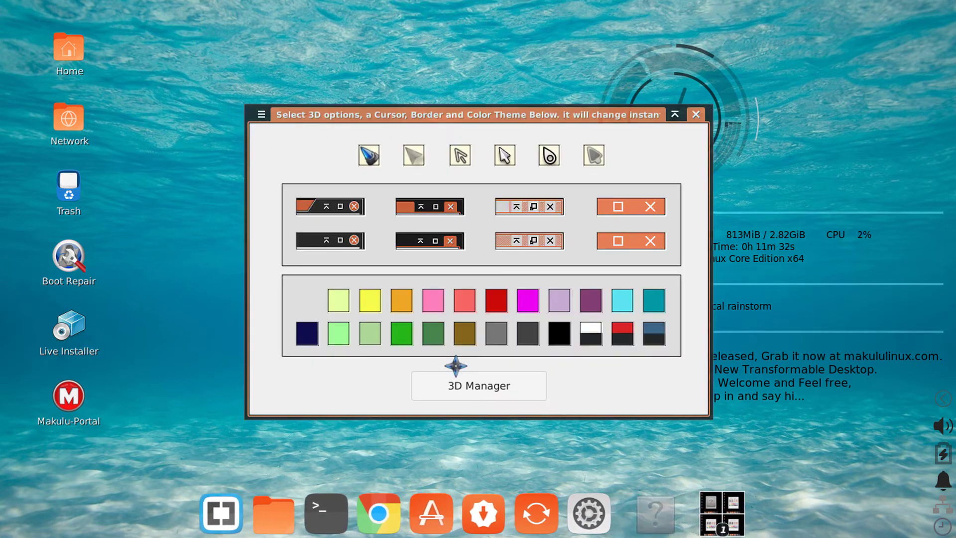
{"action": "left_click", "coordinate": [479, 385]}
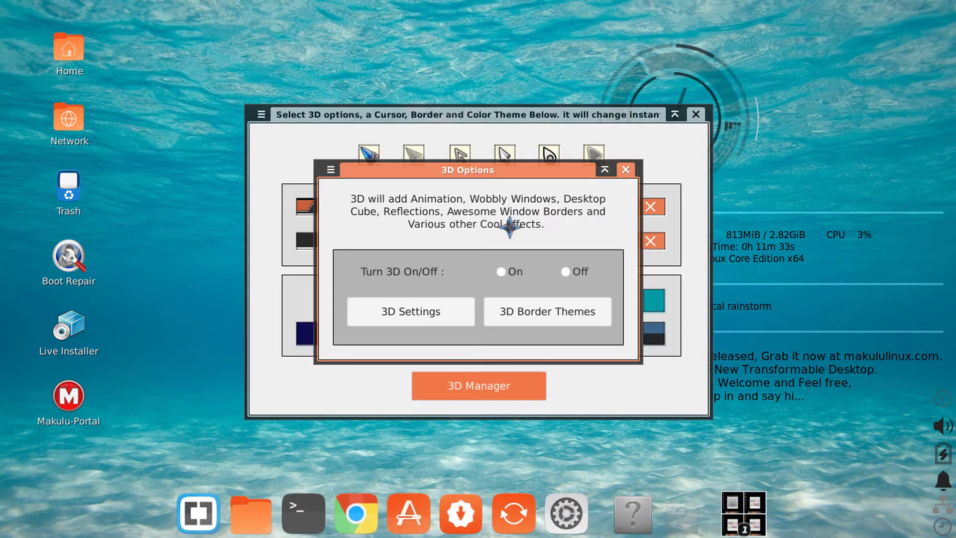
{"action": "left_click", "coordinate": [506, 272]}
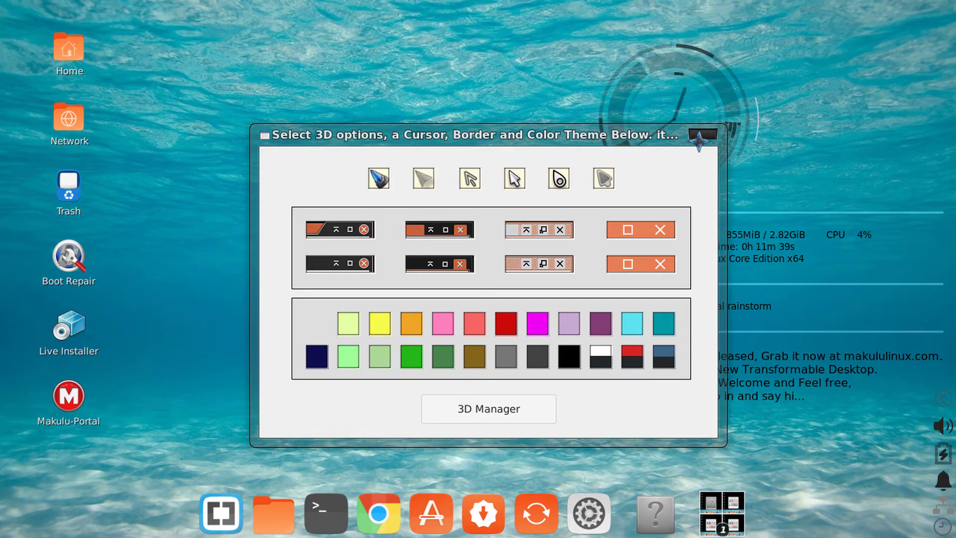
{"action": "left_click_drag", "start_coordinate": [451, 133], "coordinate": [319, 102]}
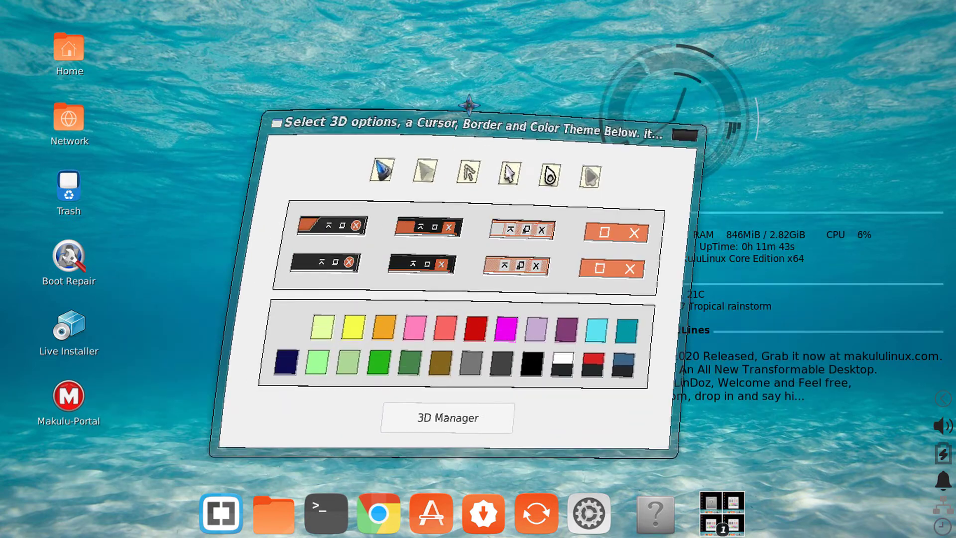
{"action": "left_click", "coordinate": [700, 103]}
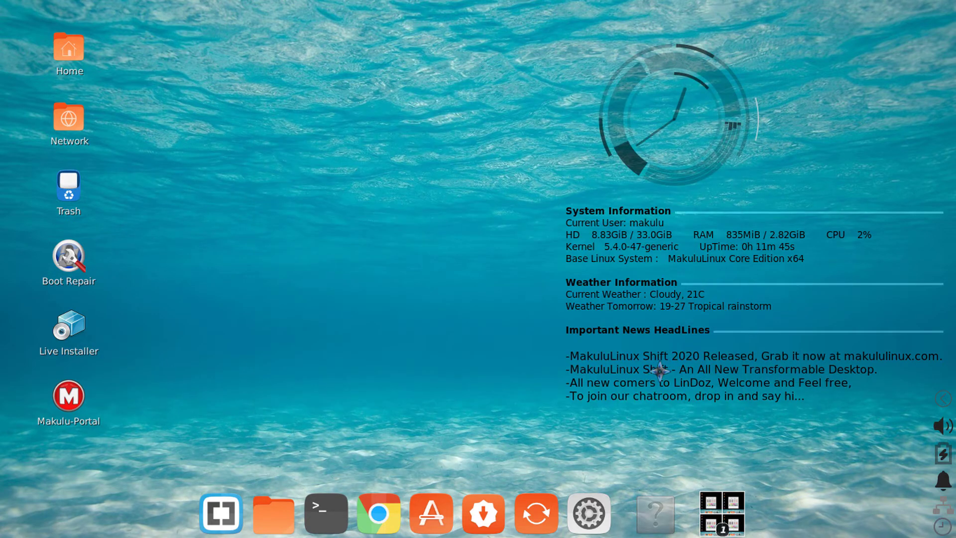
Step: Check the Personal entries in the Settings Manager with 3D on, closing the window after the check
{"action": "left_click", "coordinate": [627, 503]}
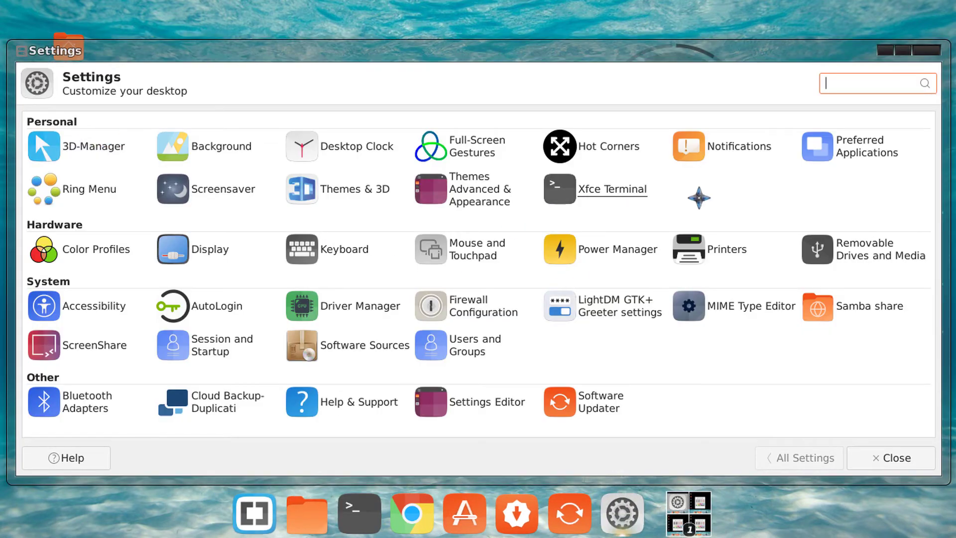
{"action": "left_click", "coordinate": [876, 457]}
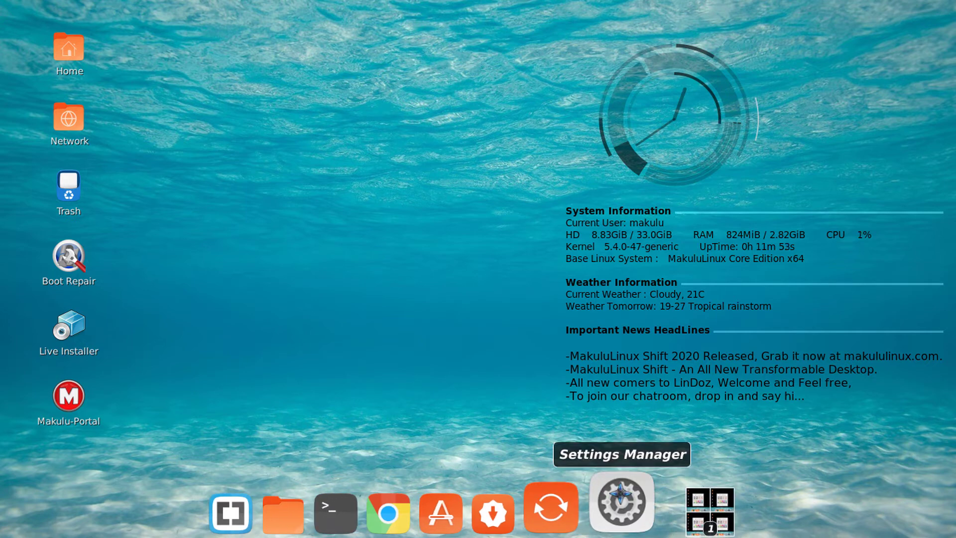
{"action": "left_click", "coordinate": [620, 493]}
{"action": "left_click", "coordinate": [619, 492]}
Step: Open the 3D Manager through the desktop's Themes & 3D window to show its options, and close both windows
{"action": "right_click", "coordinate": [351, 169]}
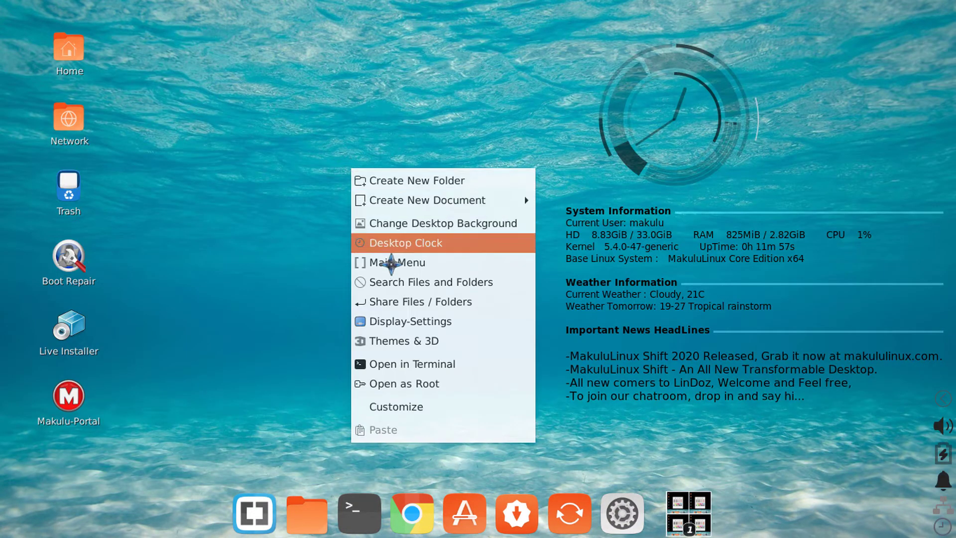
{"action": "left_click", "coordinate": [409, 340]}
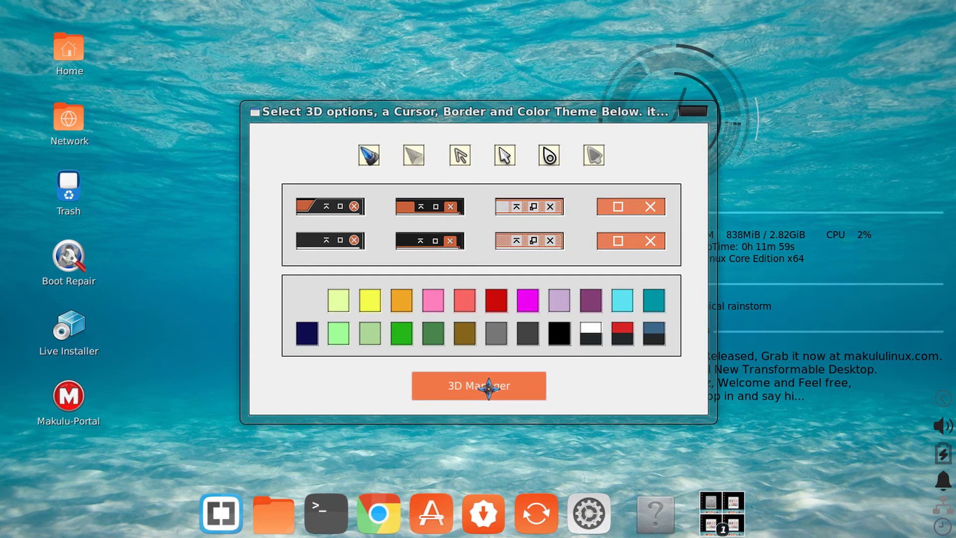
{"action": "left_click", "coordinate": [489, 387]}
{"action": "left_click", "coordinate": [621, 161]}
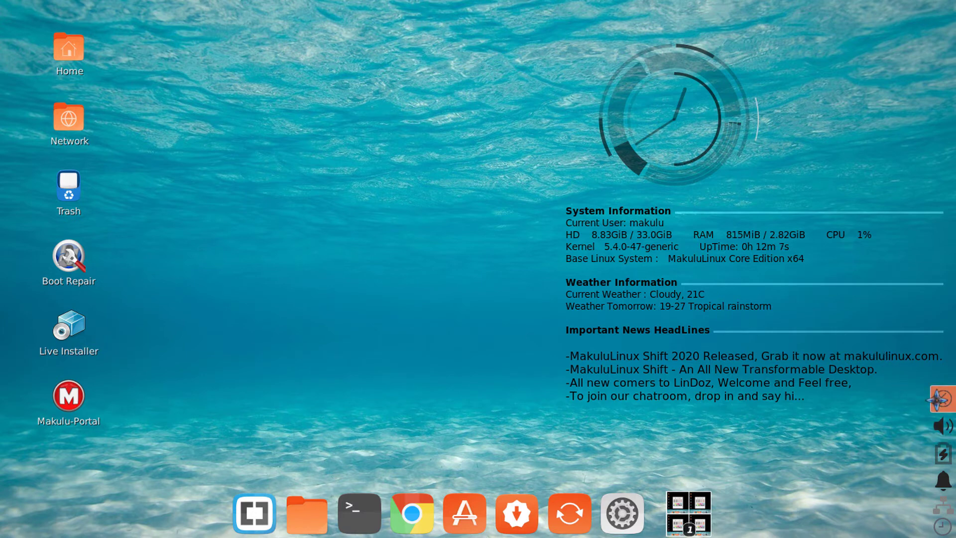
Step: Dismiss the log-out dialog and check the 3D effects by moving a Terminal window around before closing it
{"action": "left_click", "coordinate": [936, 399]}
{"action": "left_click", "coordinate": [571, 359]}
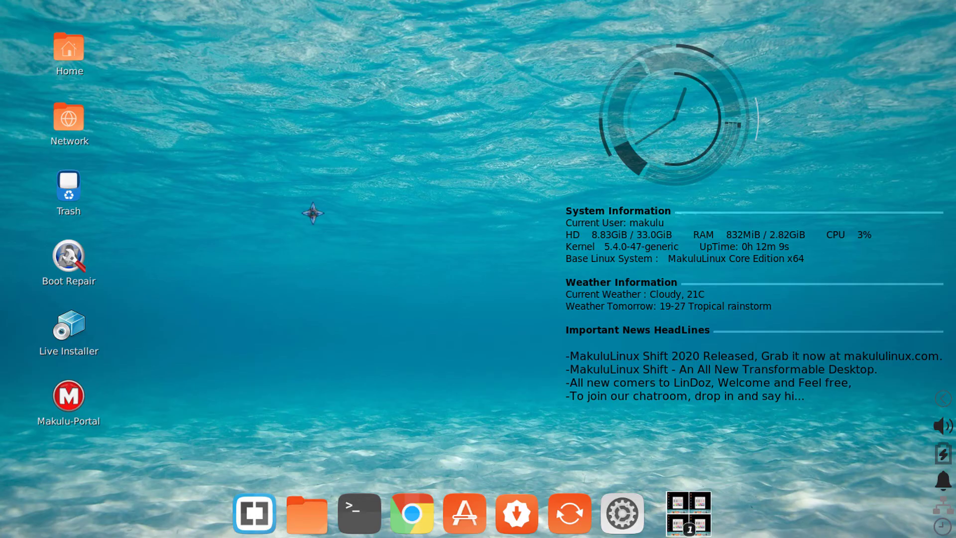
{"action": "left_click", "coordinate": [359, 510]}
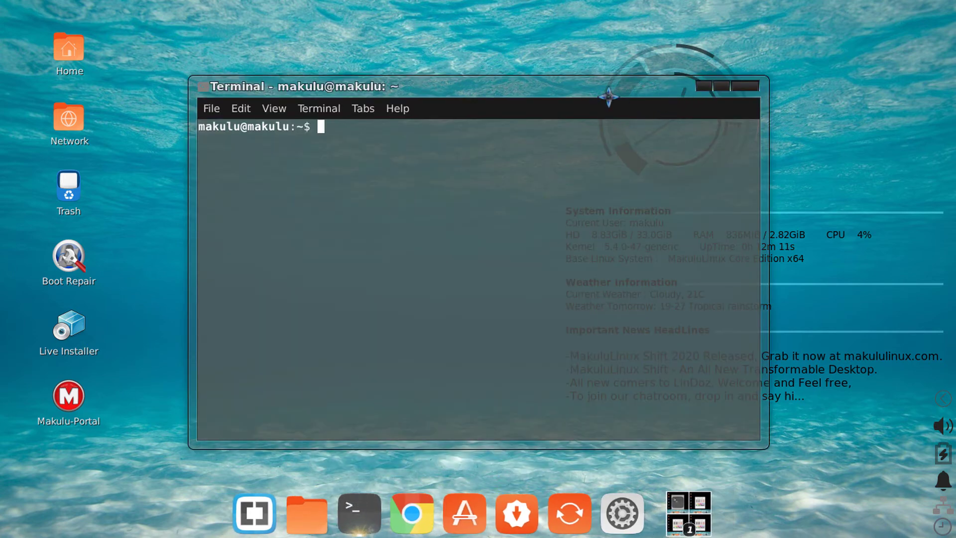
{"action": "left_click_drag", "start_coordinate": [608, 96], "coordinate": [706, 69]}
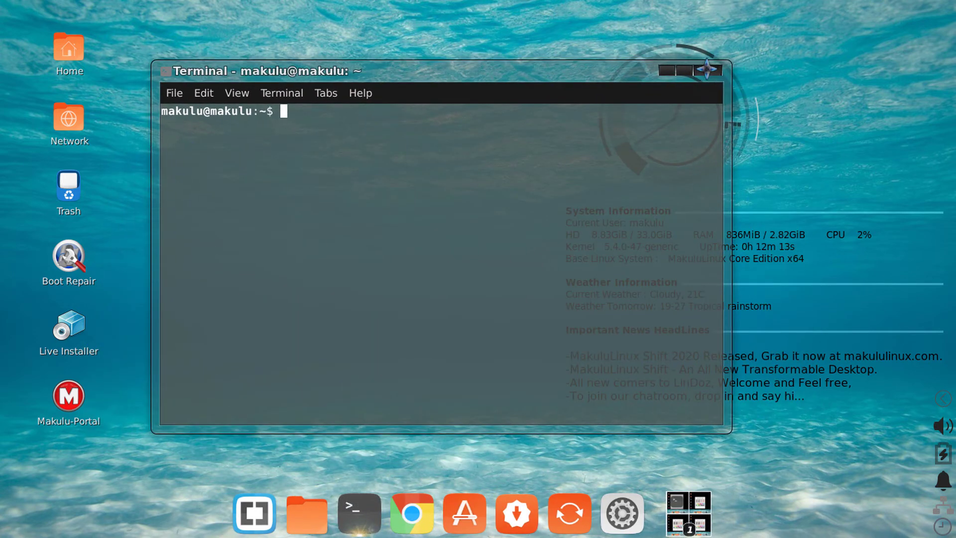
{"action": "left_click", "coordinate": [706, 69]}
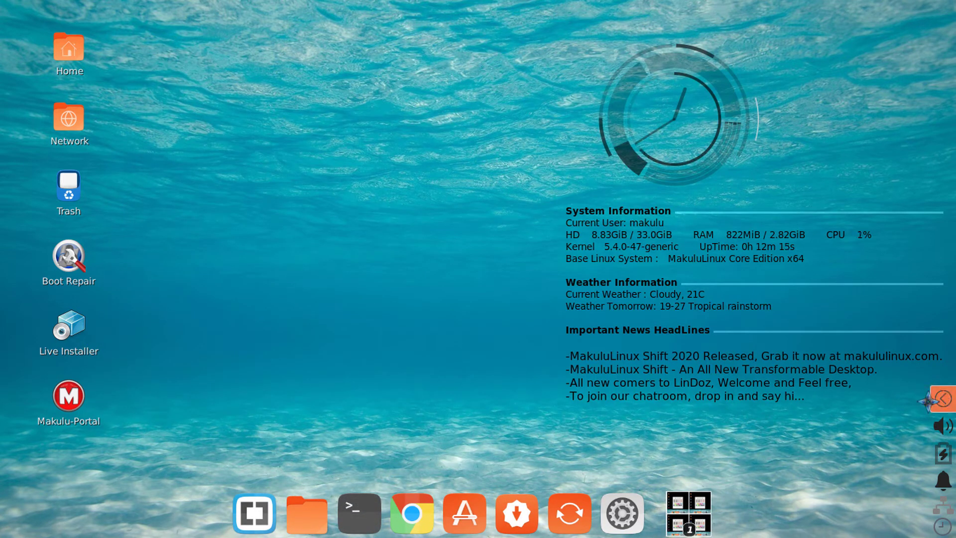
Step: Restart the MakuluLinux system from the log-out dialog
{"action": "left_click", "coordinate": [926, 401]}
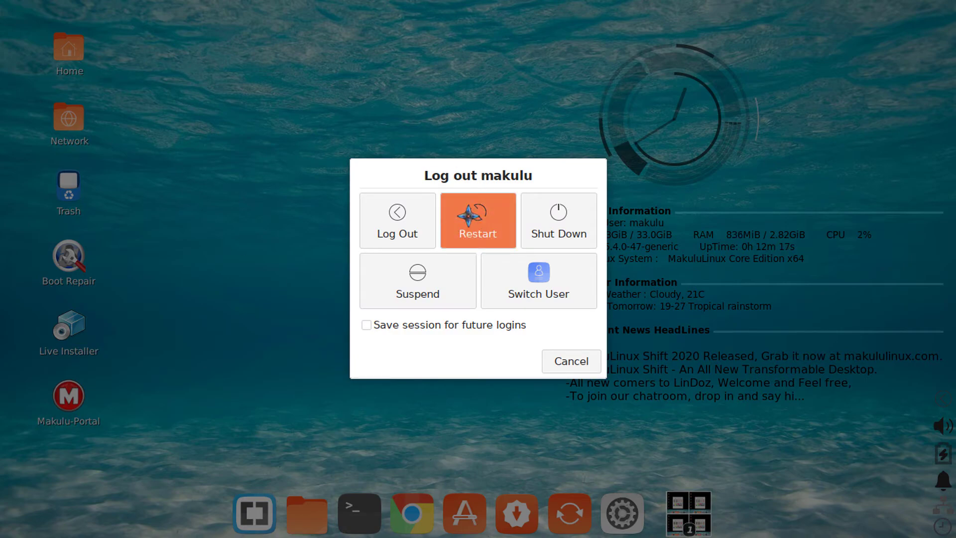
{"action": "left_click", "coordinate": [468, 214]}
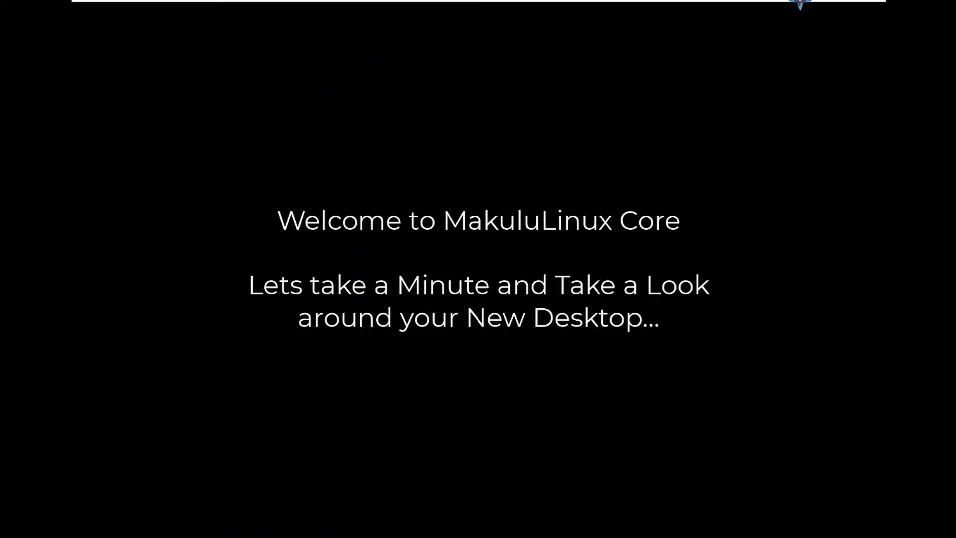
Step: Restore VMware Workstation to full screen and switch the virtual machine's view to Exclusive Mode
{"action": "mouse_move", "coordinate": [804, 1]}
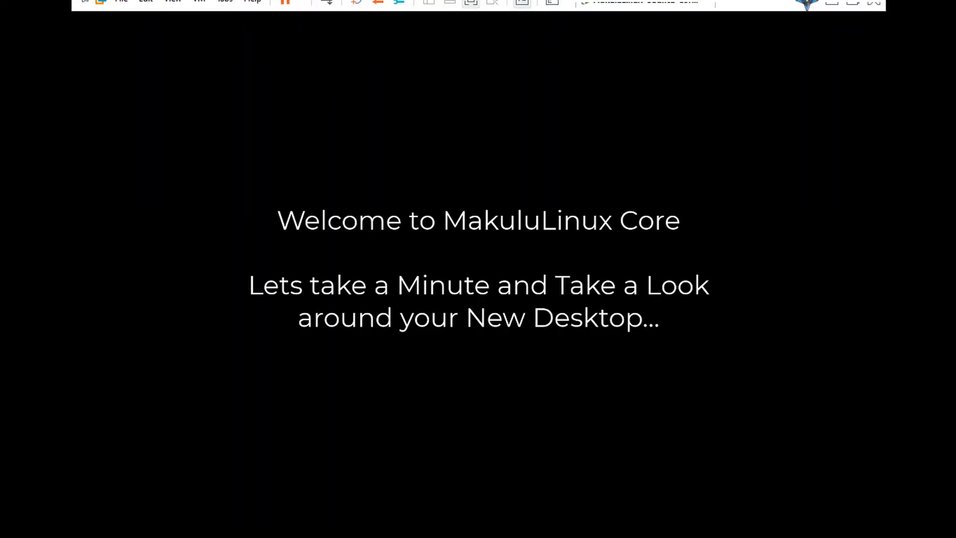
{"action": "left_click", "coordinate": [850, 9]}
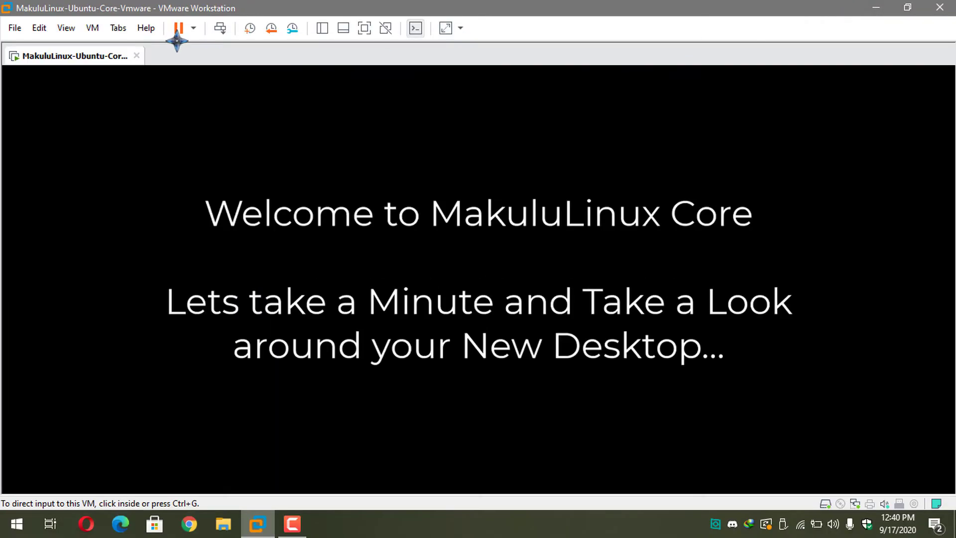
{"action": "left_click", "coordinate": [66, 28]}
{"action": "left_click", "coordinate": [82, 44]}
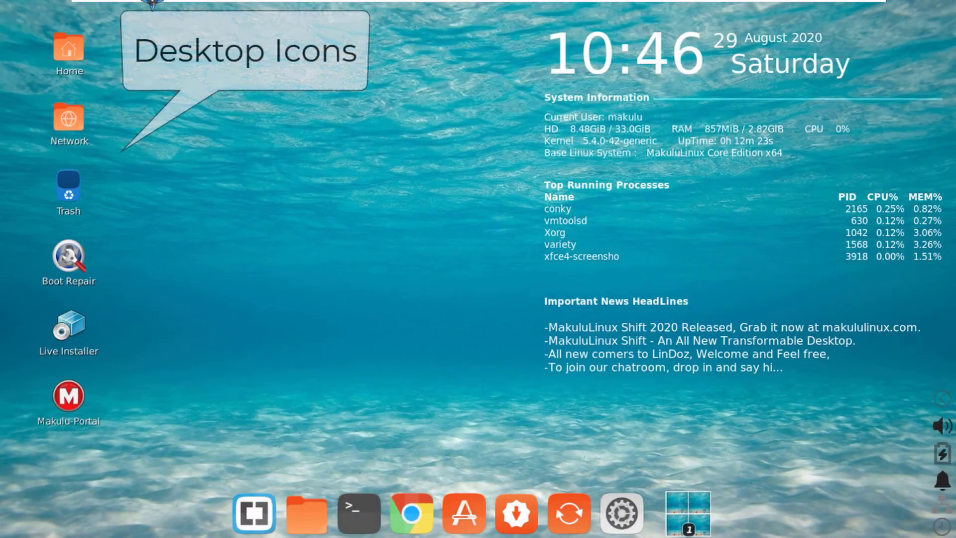
{"action": "mouse_move", "coordinate": [134, 3]}
{"action": "left_click", "coordinate": [173, 9]}
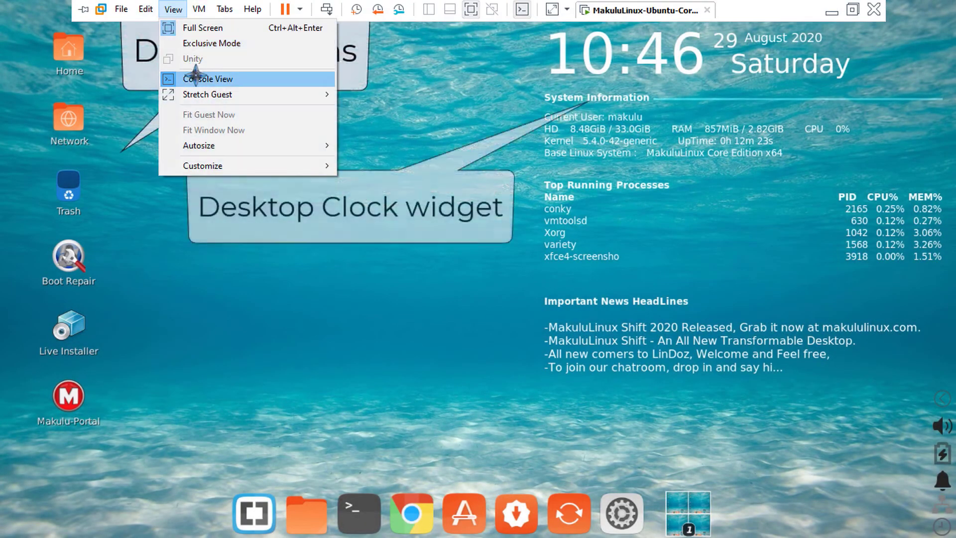
{"action": "left_click", "coordinate": [205, 43]}
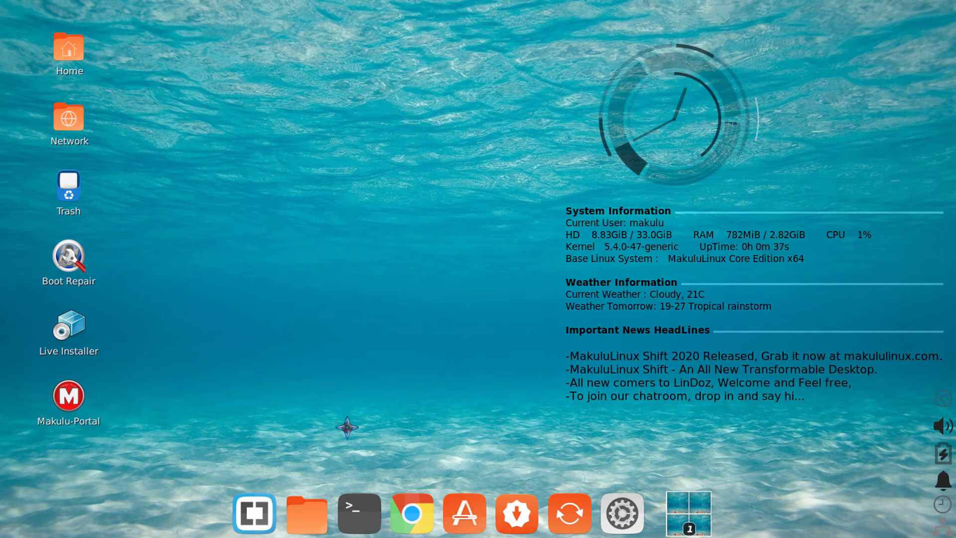
Step: Check the window borders and movement effects after the restart using a Terminal window, and close it
{"action": "left_click", "coordinate": [355, 502]}
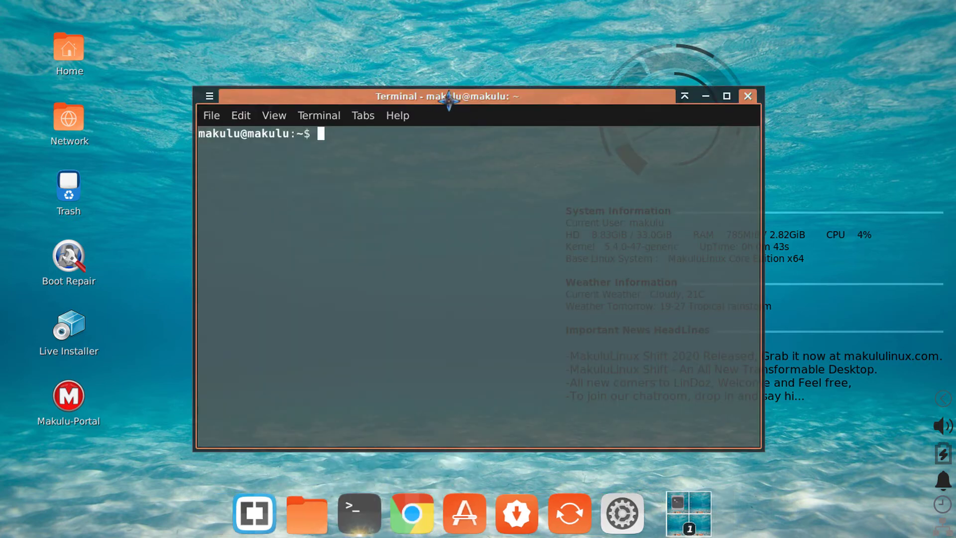
{"action": "left_click_drag", "start_coordinate": [448, 100], "coordinate": [341, 184]}
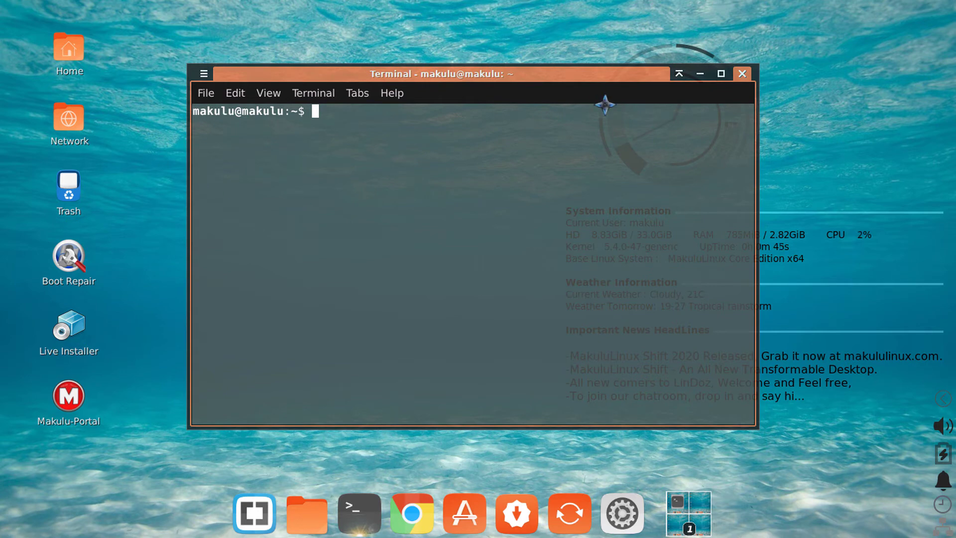
{"action": "left_click", "coordinate": [739, 75]}
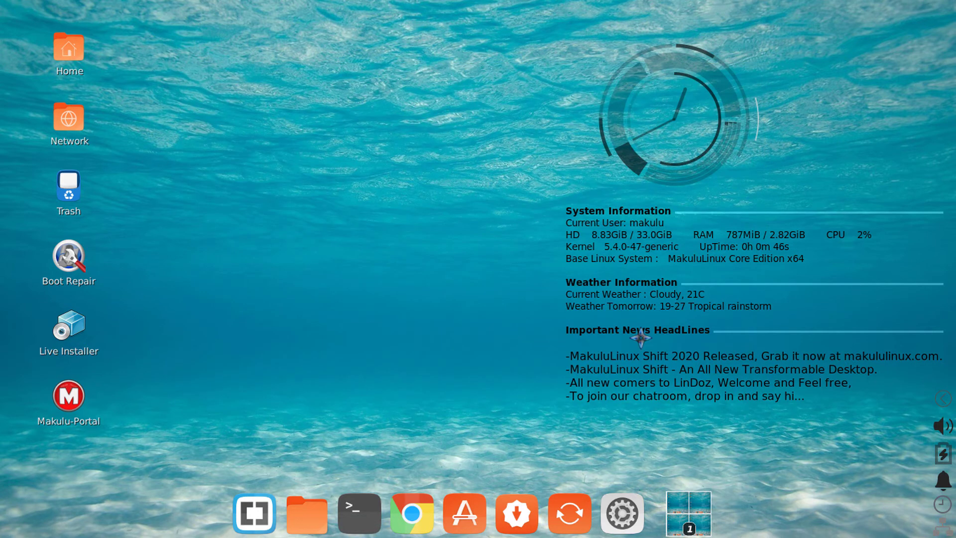
Step: Examine the Settings Manager's Personal entries repeatedly after the restart, including Window Manager and Window Manager Tweaks, closing it each time
{"action": "left_click", "coordinate": [625, 509]}
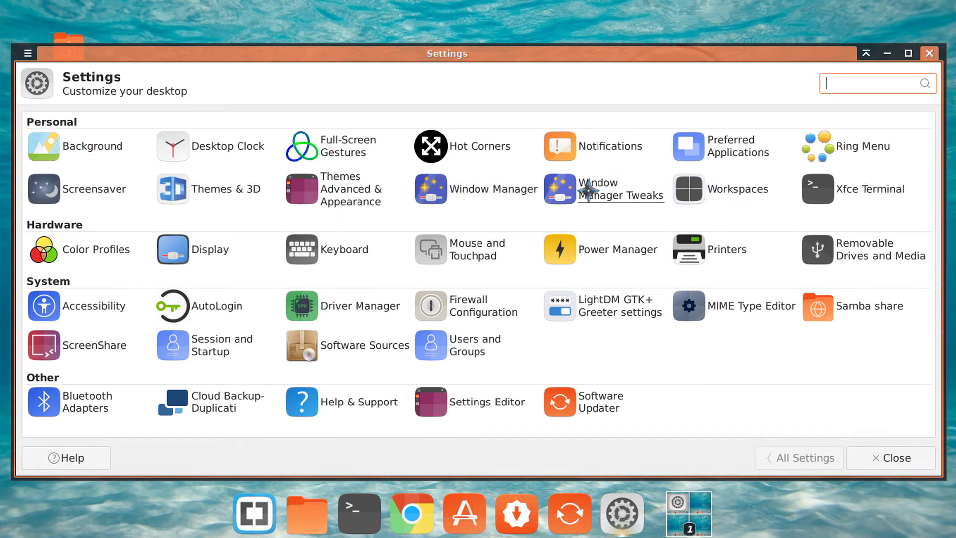
{"action": "left_click", "coordinate": [889, 458]}
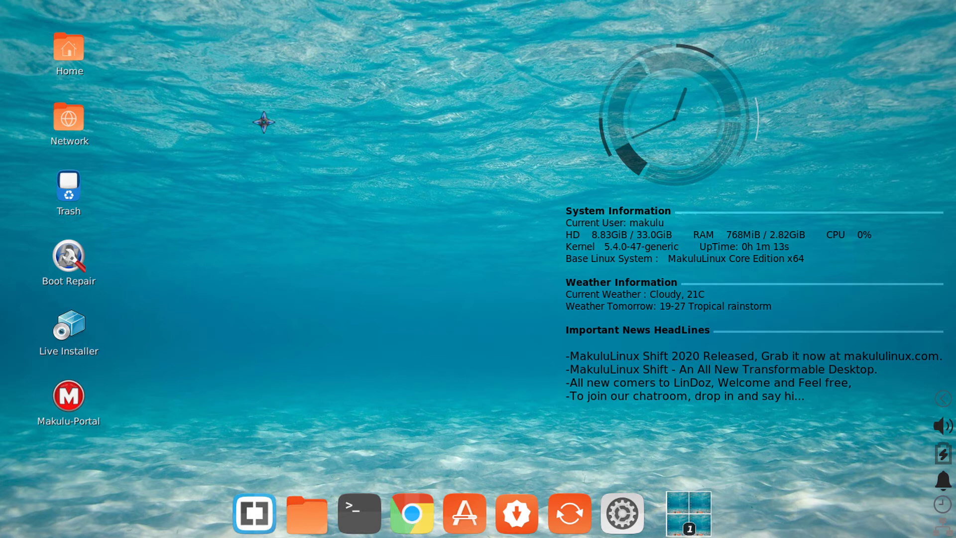
{"action": "left_click", "coordinate": [624, 510]}
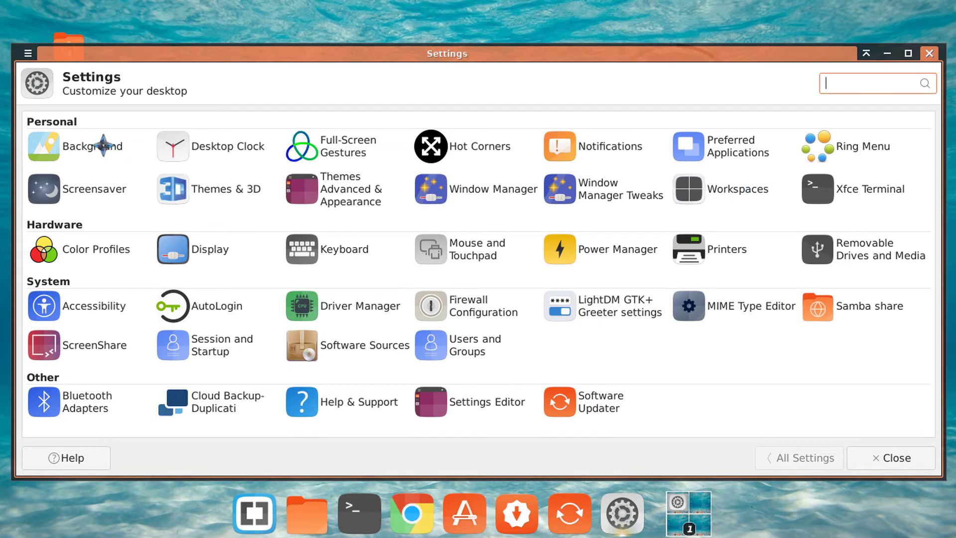
{"action": "left_click", "coordinate": [866, 458]}
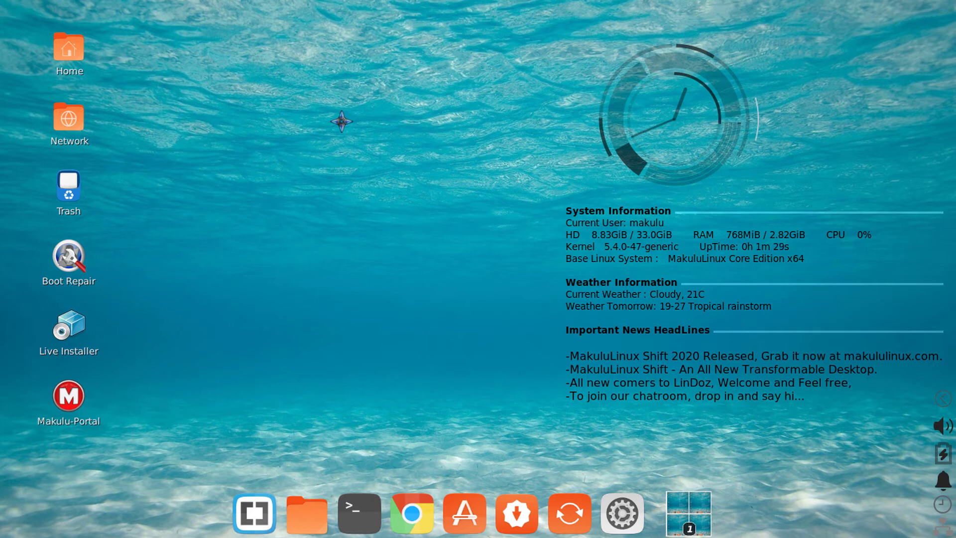
{"action": "left_click", "coordinate": [624, 508]}
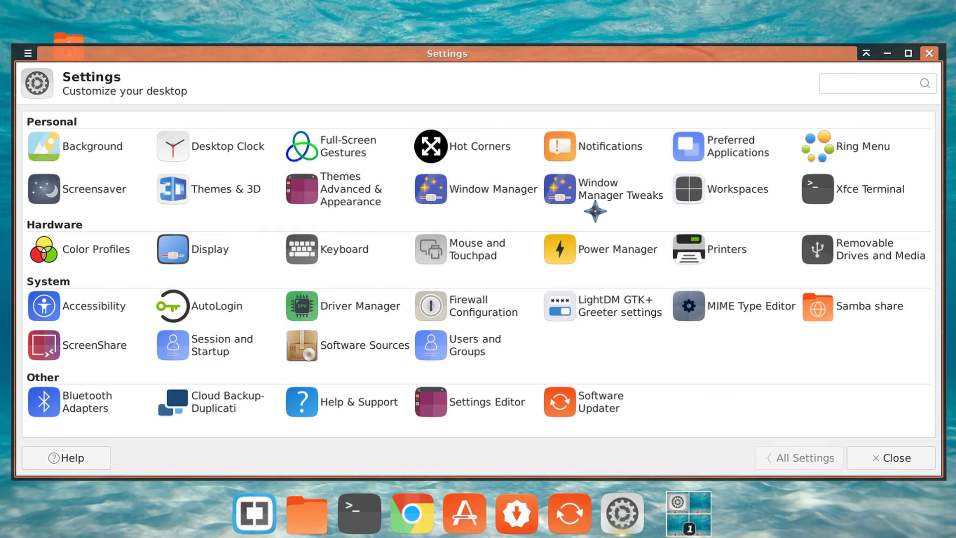
{"action": "left_click", "coordinate": [928, 53]}
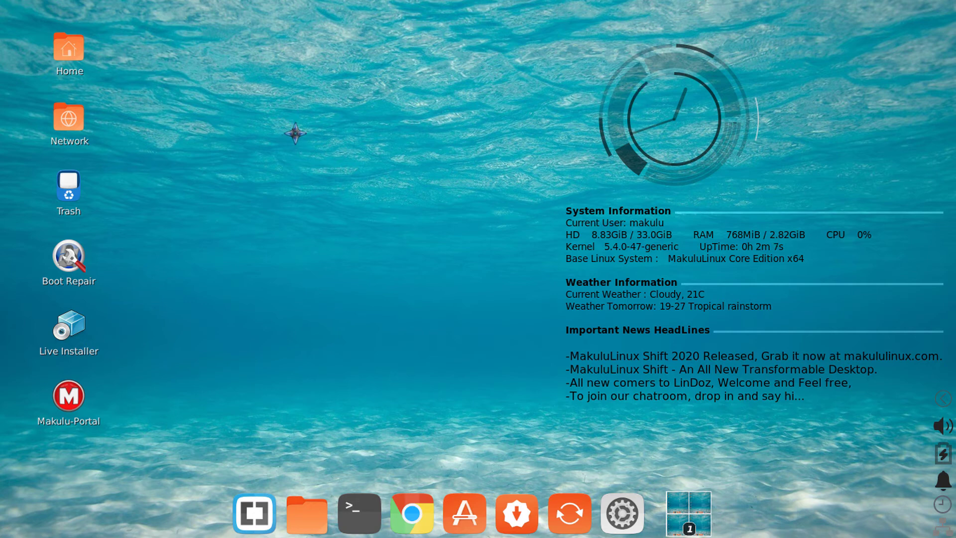
{"action": "left_click", "coordinate": [619, 503]}
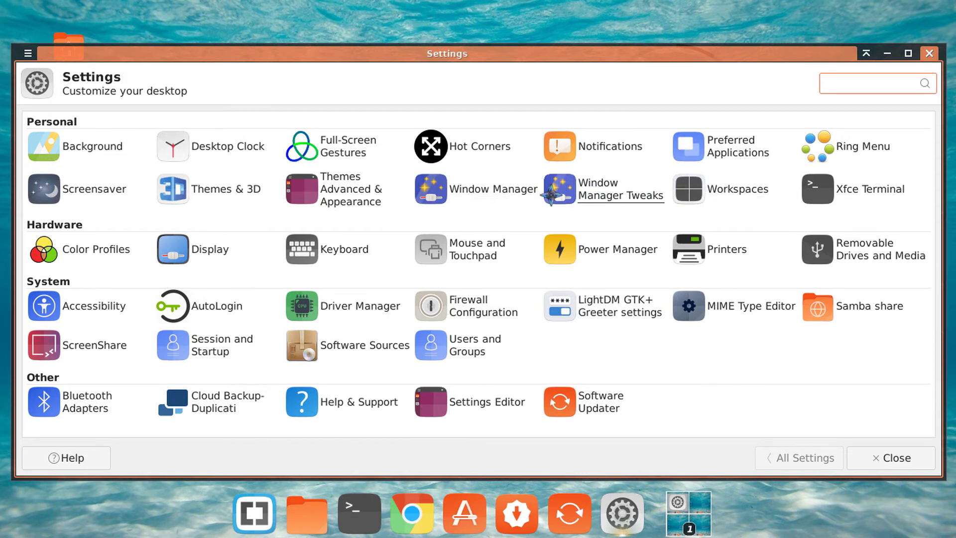
{"action": "left_click", "coordinate": [928, 54]}
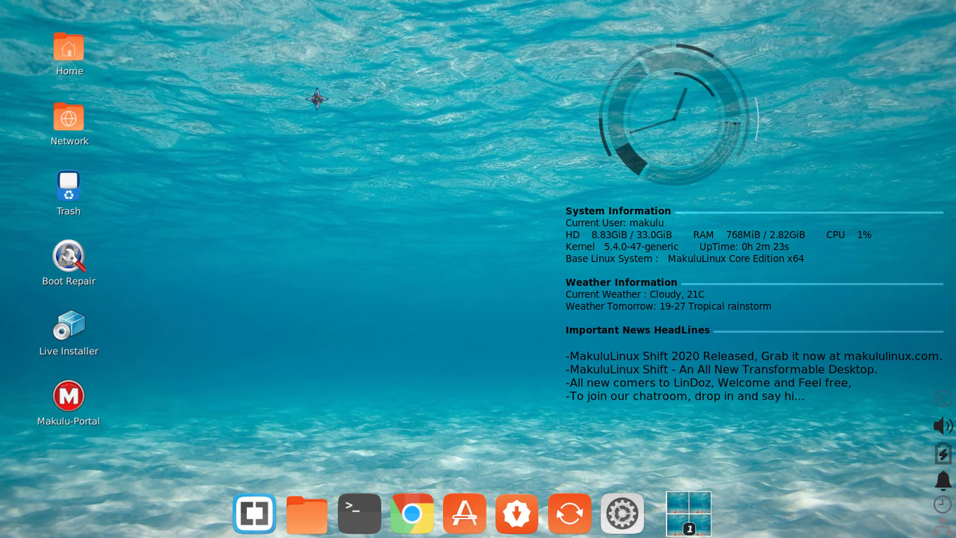
Step: Turn 3D effects on through the 3D Manager in Themes & 3D and close the theme window
{"action": "right_click", "coordinate": [317, 99]}
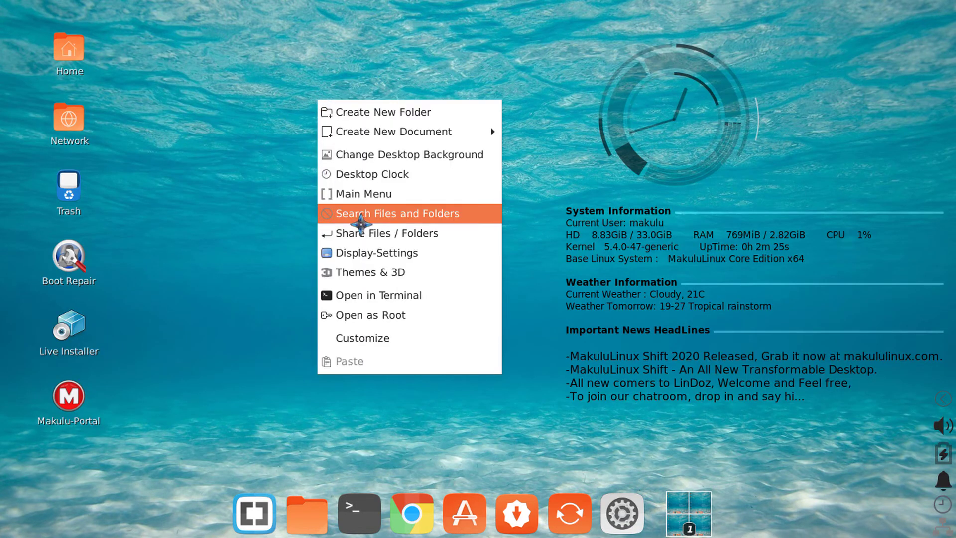
{"action": "left_click", "coordinate": [379, 272]}
{"action": "left_click", "coordinate": [520, 384]}
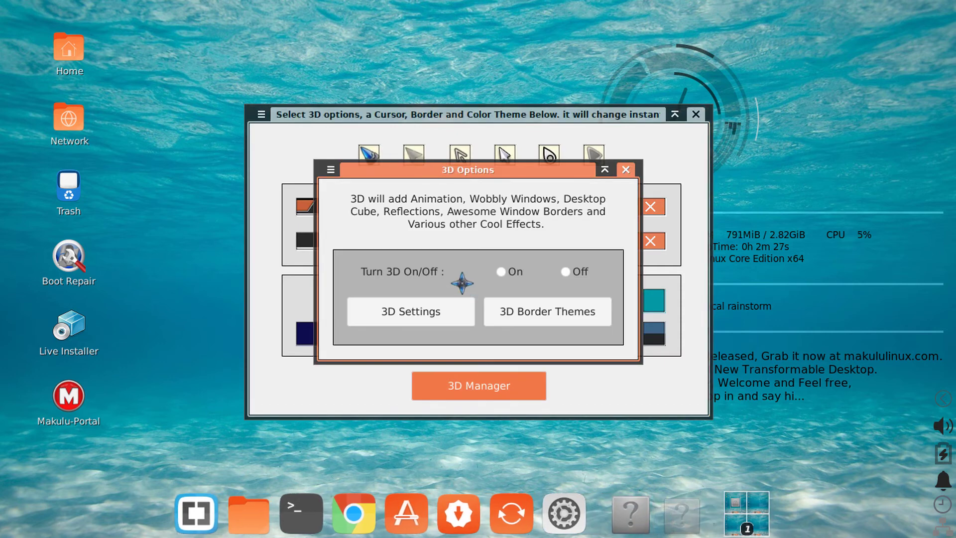
{"action": "left_click", "coordinate": [501, 271]}
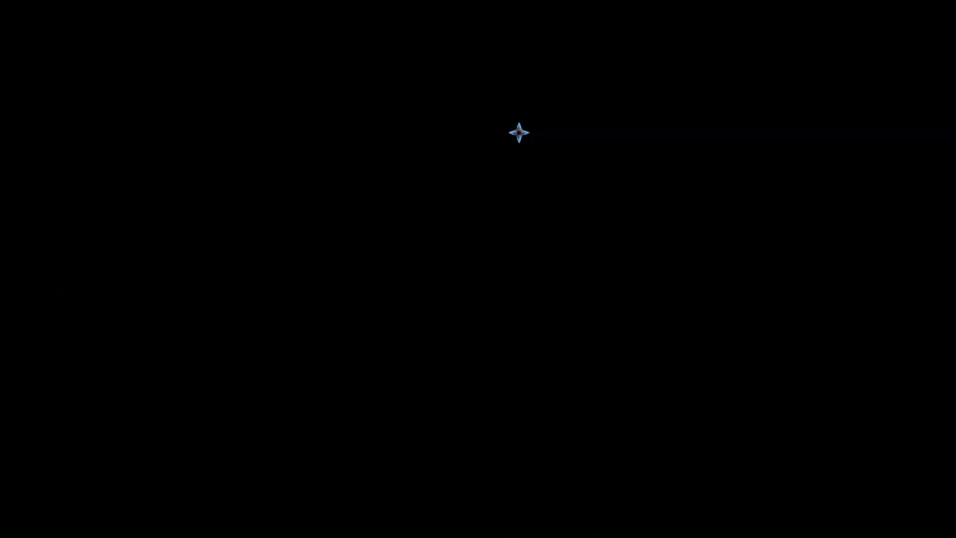
{"action": "left_click", "coordinate": [711, 131]}
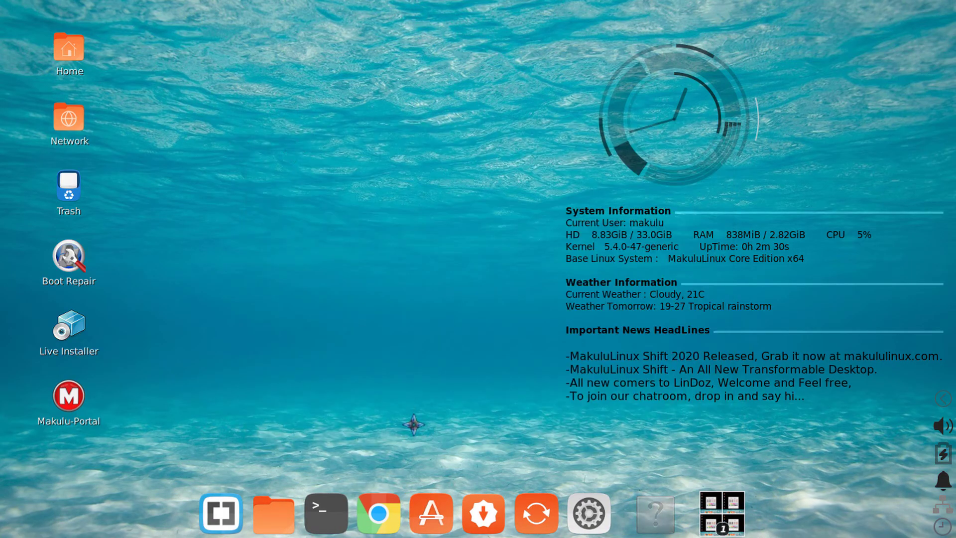
Step: Check the 3D window borders and animations by closing, reopening and repeatedly maximizing and restoring a Terminal window, and close it
{"action": "left_click", "coordinate": [326, 512]}
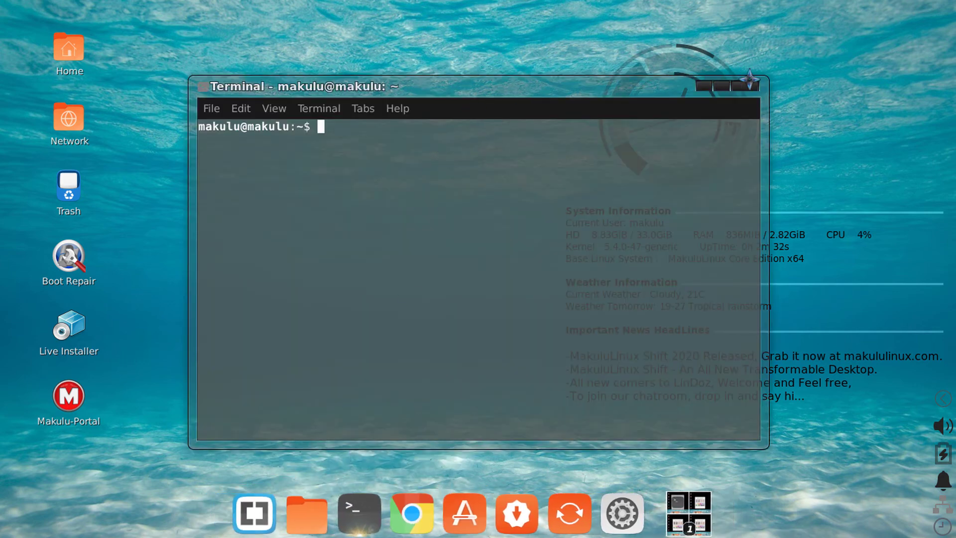
{"action": "left_click", "coordinate": [749, 79]}
{"action": "left_click", "coordinate": [361, 513]}
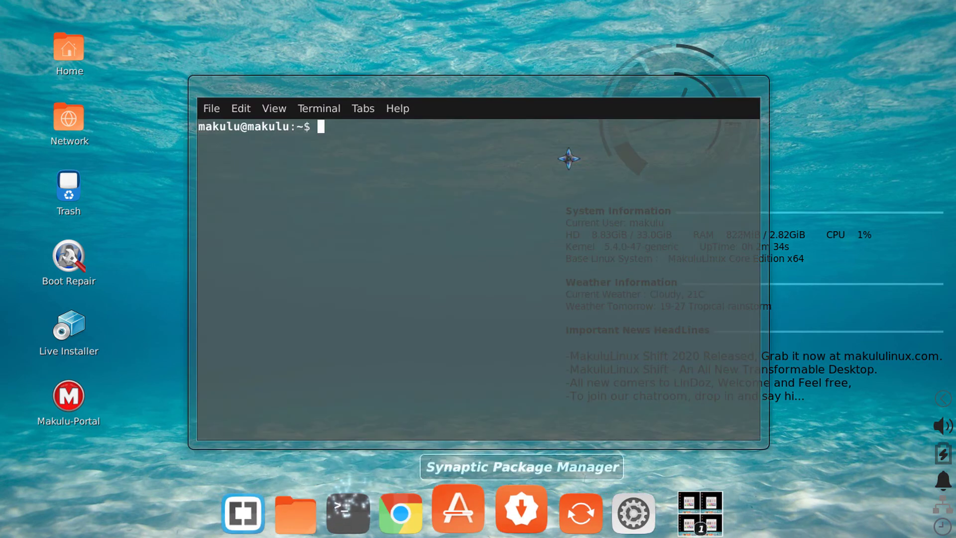
{"action": "left_click", "coordinate": [721, 82]}
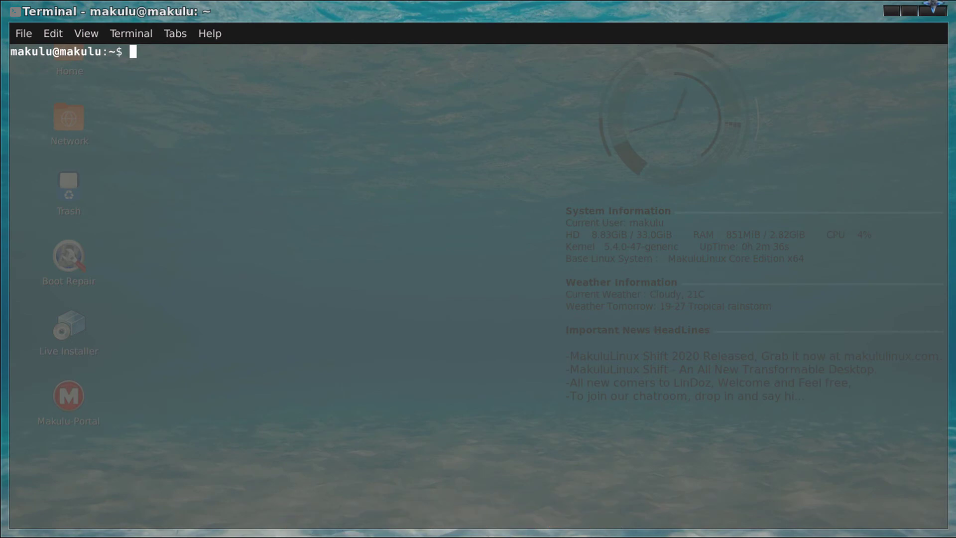
{"action": "left_click", "coordinate": [913, 10]}
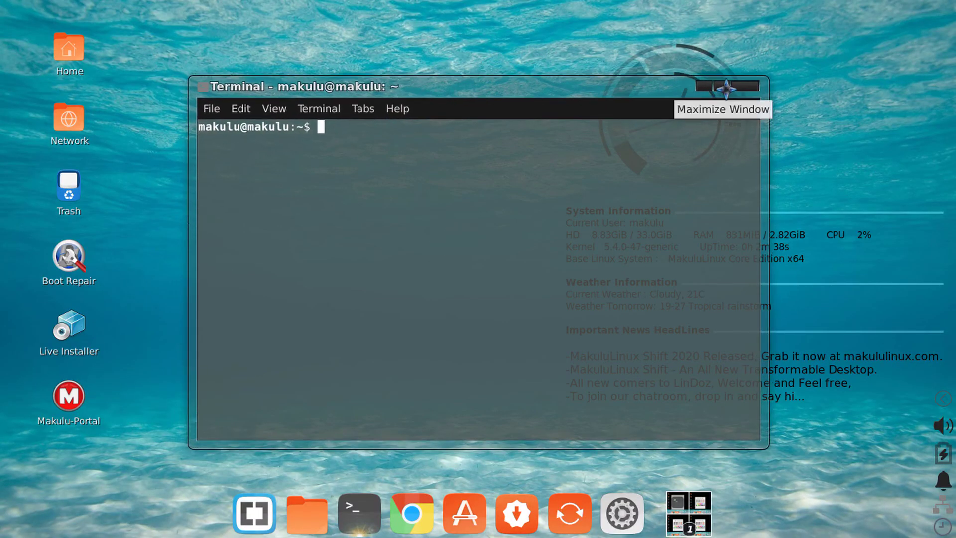
{"action": "left_click", "coordinate": [718, 87]}
{"action": "left_click", "coordinate": [906, 15]}
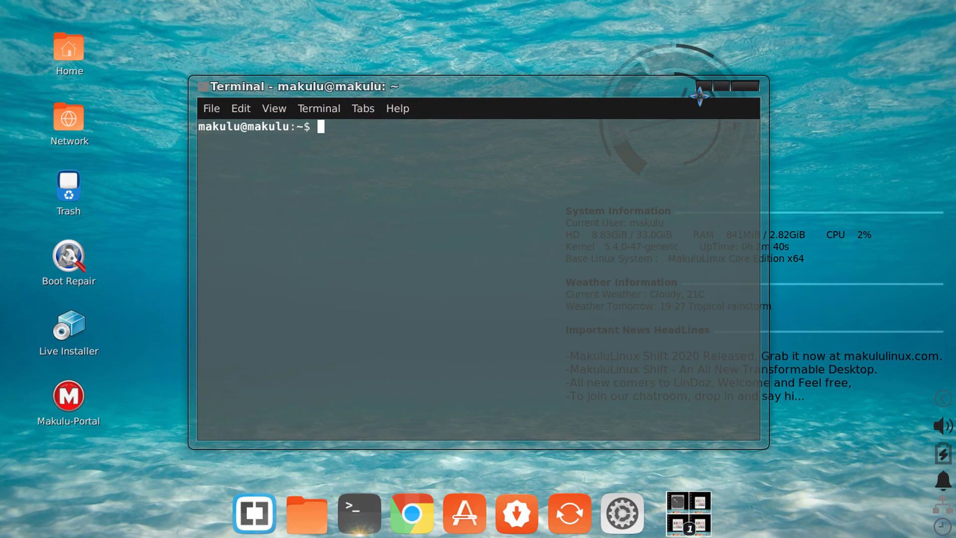
{"action": "left_click", "coordinate": [721, 86]}
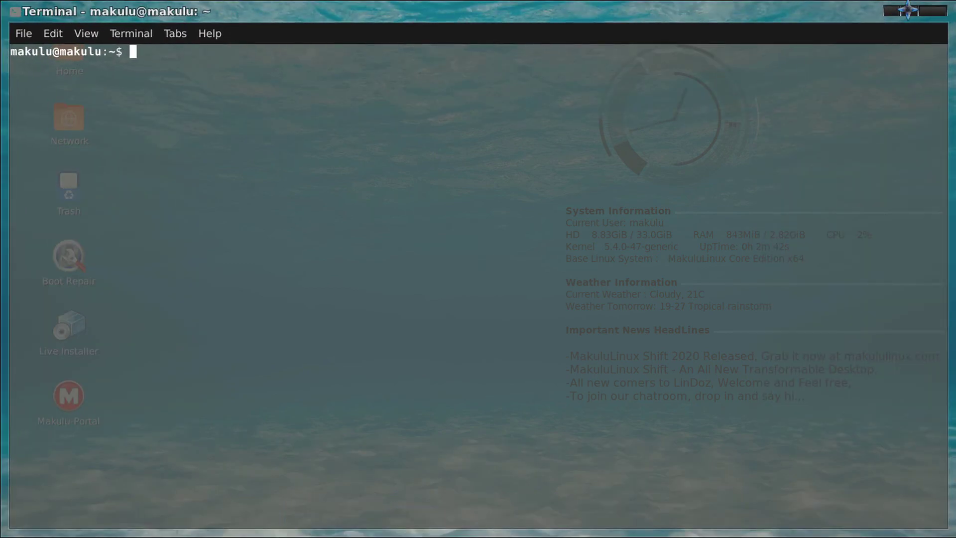
{"action": "left_click", "coordinate": [904, 14]}
{"action": "left_click", "coordinate": [721, 86]}
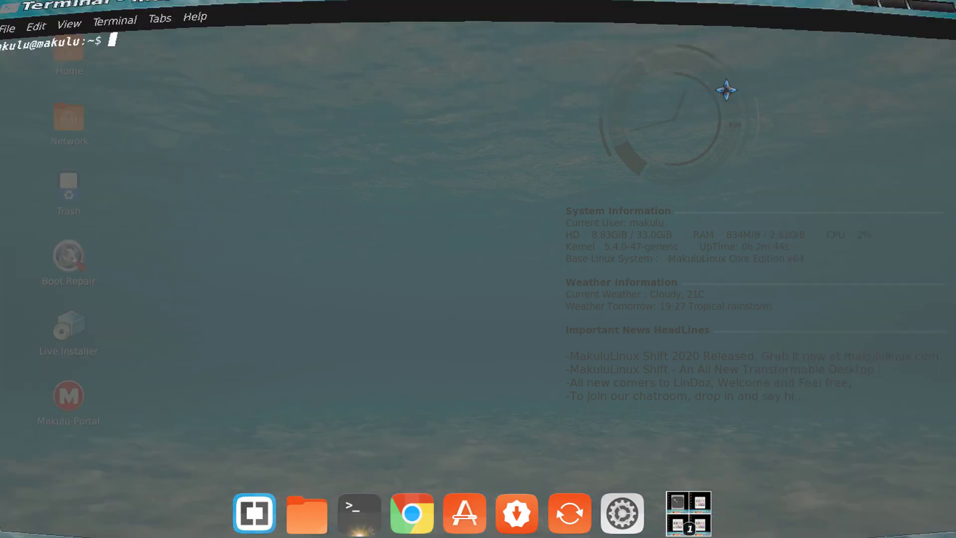
{"action": "left_click", "coordinate": [909, 11]}
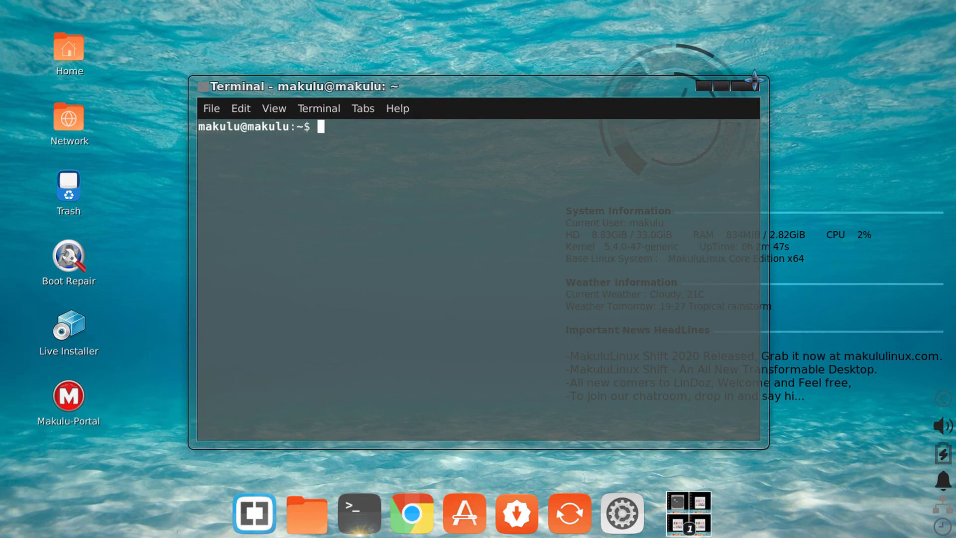
{"action": "left_click", "coordinate": [721, 86]}
{"action": "left_click", "coordinate": [909, 11]}
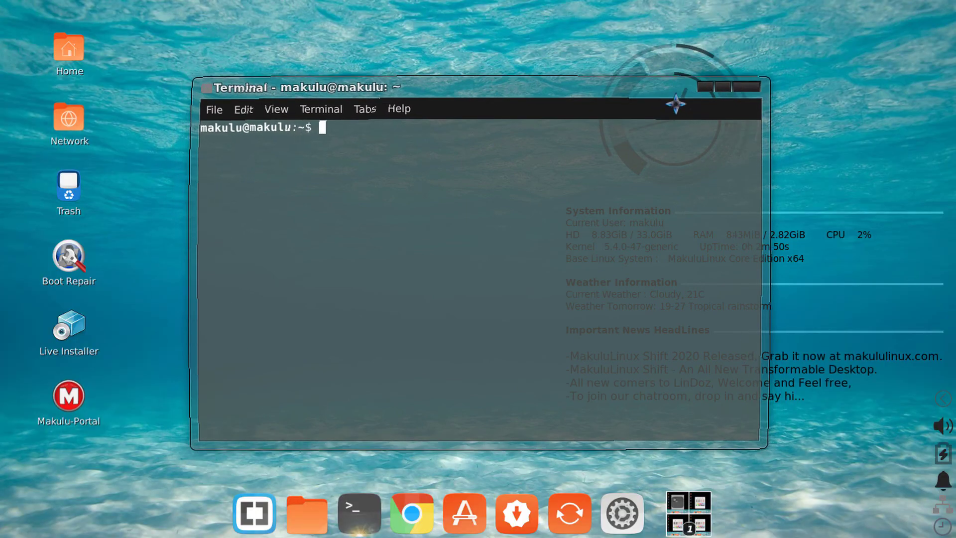
{"action": "left_click", "coordinate": [753, 81]}
Step: Review the 3D Manager's options twice from Themes & 3D and the Settings Manager's Personal entries with 3D on, closing each window
{"action": "right_click", "coordinate": [341, 135]}
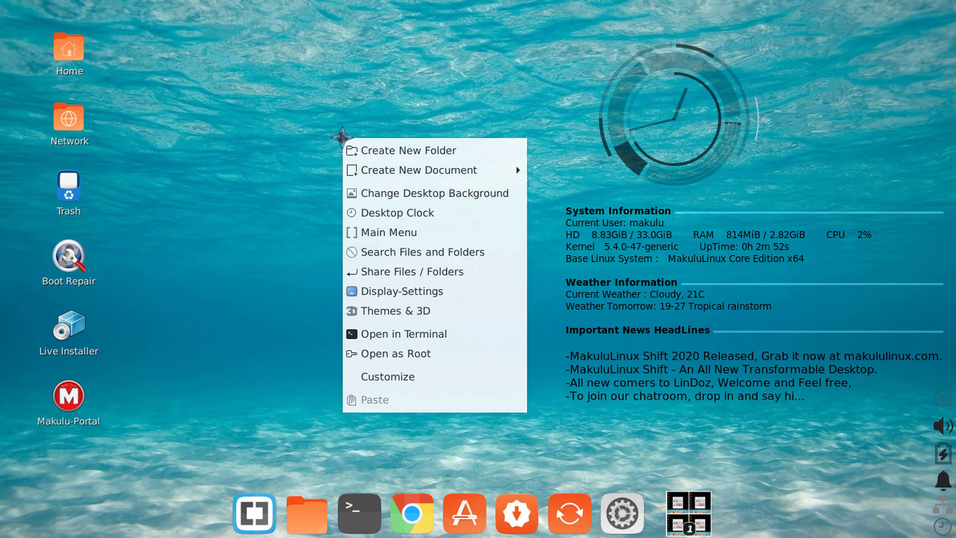
{"action": "left_click", "coordinate": [408, 311]}
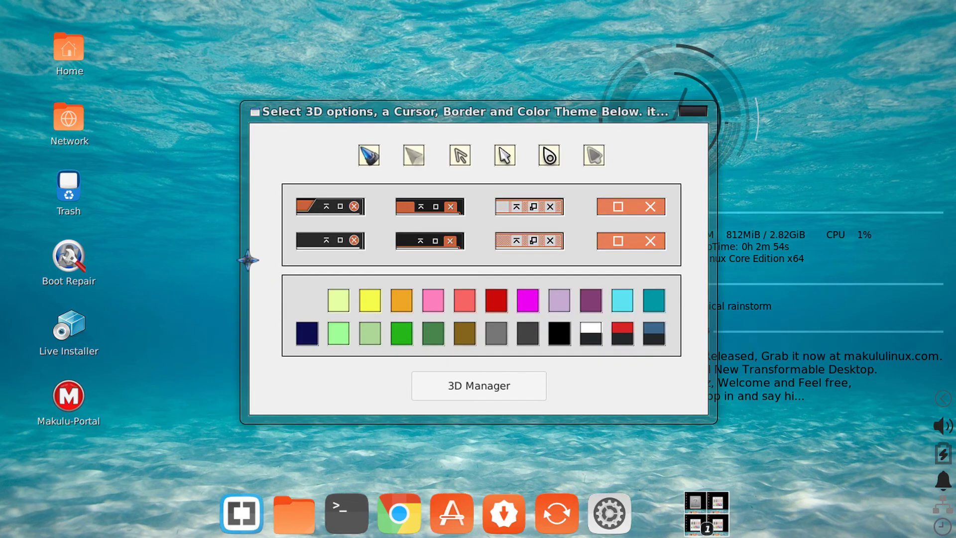
{"action": "left_click", "coordinate": [473, 383]}
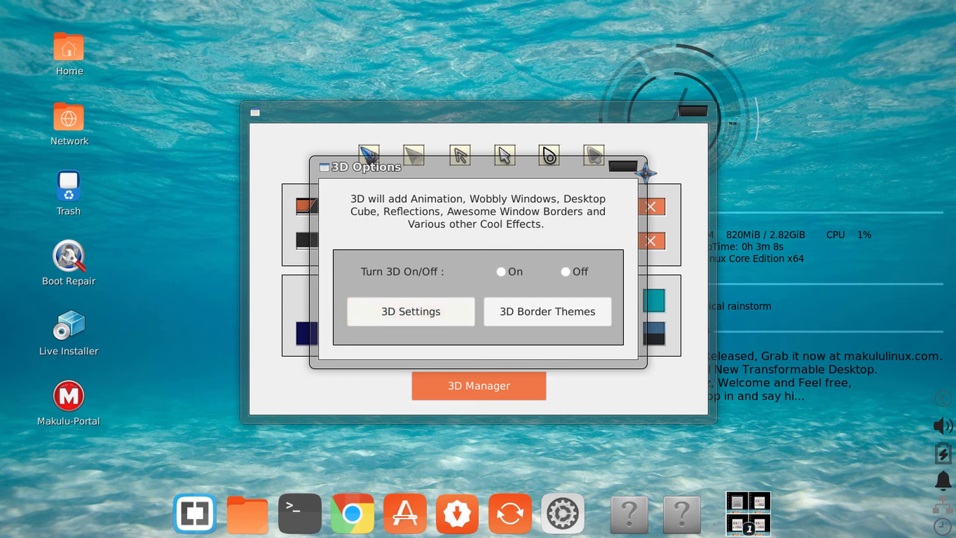
{"action": "left_click", "coordinate": [622, 166]}
{"action": "left_click", "coordinate": [692, 110]}
{"action": "right_click", "coordinate": [309, 102]}
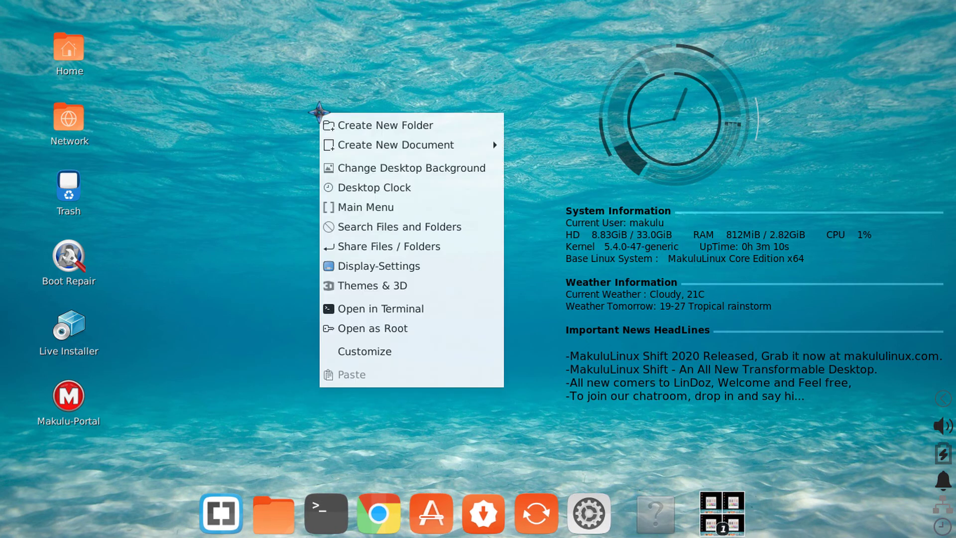
{"action": "left_click", "coordinate": [395, 277]}
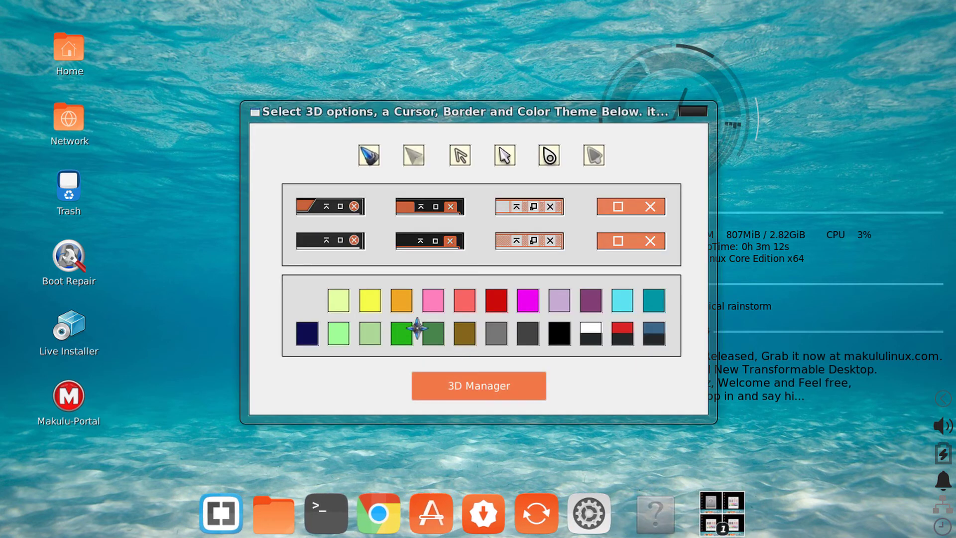
{"action": "left_click", "coordinate": [473, 384]}
{"action": "left_click", "coordinate": [628, 167]}
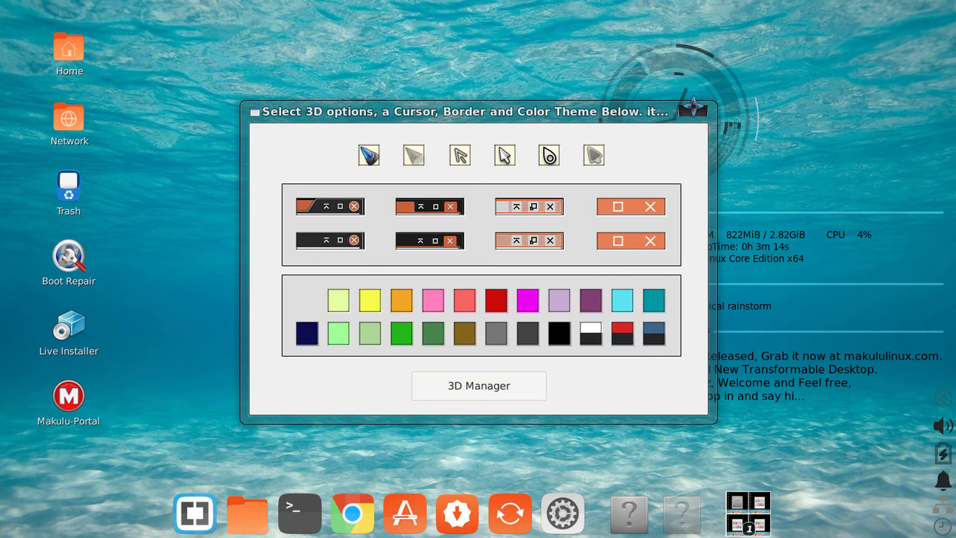
{"action": "left_click", "coordinate": [692, 111]}
{"action": "left_click", "coordinate": [598, 502]}
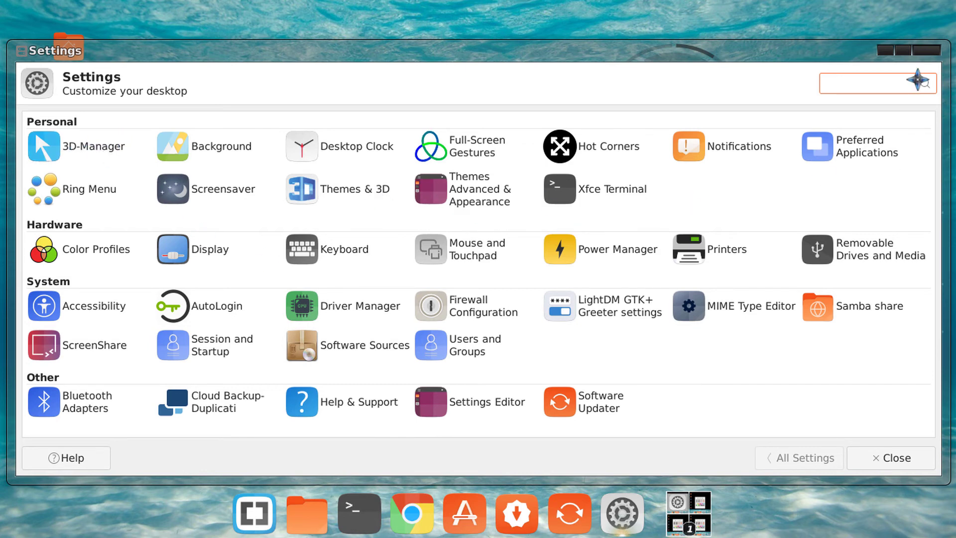
{"action": "left_click", "coordinate": [926, 50]}
Step: Turn 3D effects off through the 3D Manager in Themes & 3D and close the theme window
{"action": "right_click", "coordinate": [368, 174]}
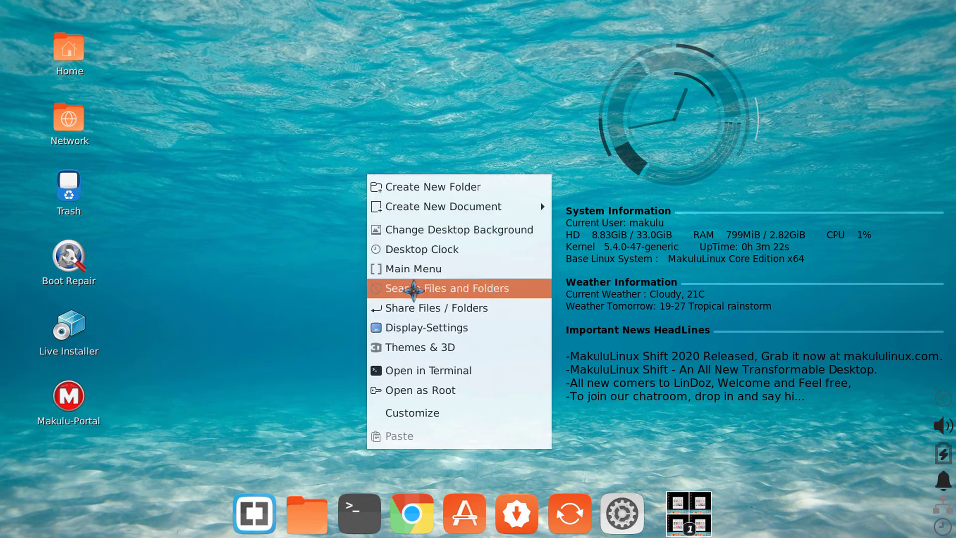
{"action": "left_click", "coordinate": [428, 347]}
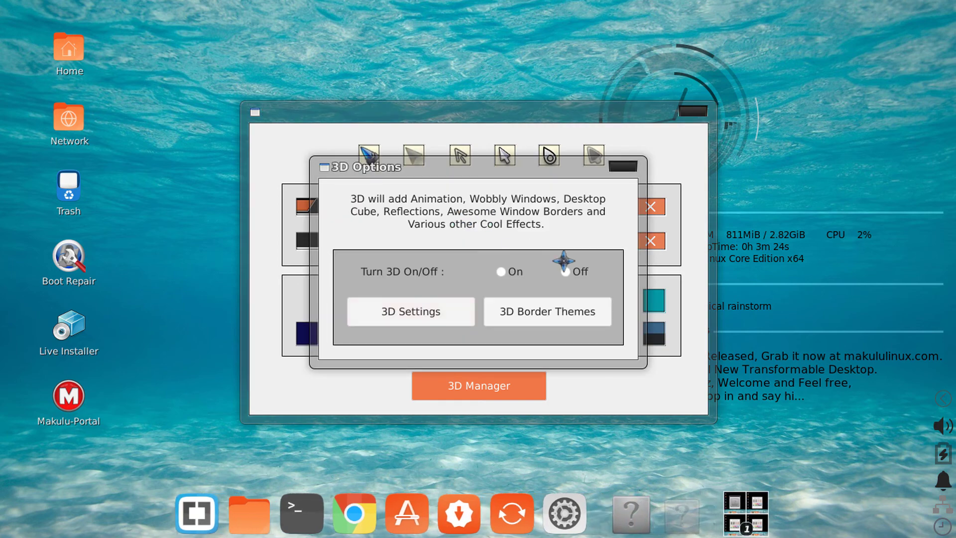
{"action": "left_click", "coordinate": [567, 266]}
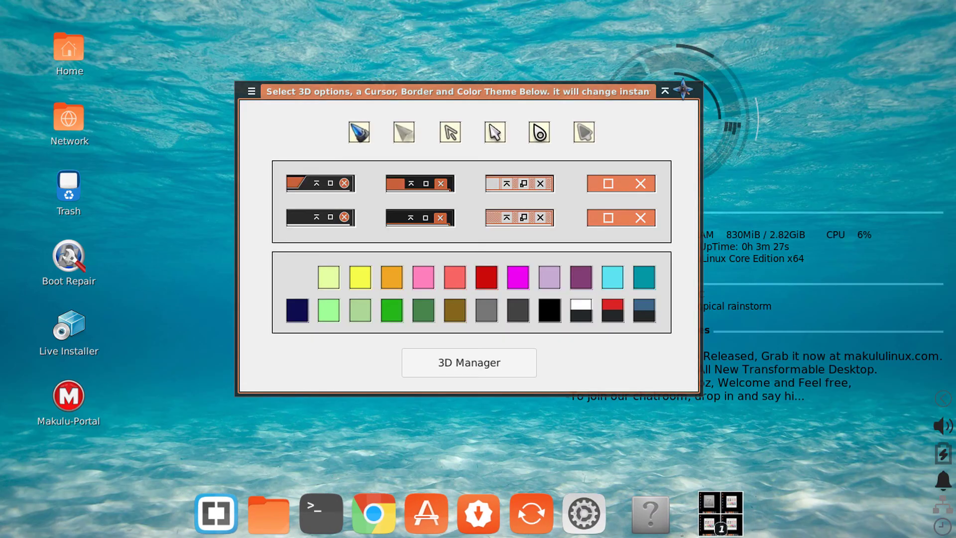
{"action": "left_click", "coordinate": [683, 91]}
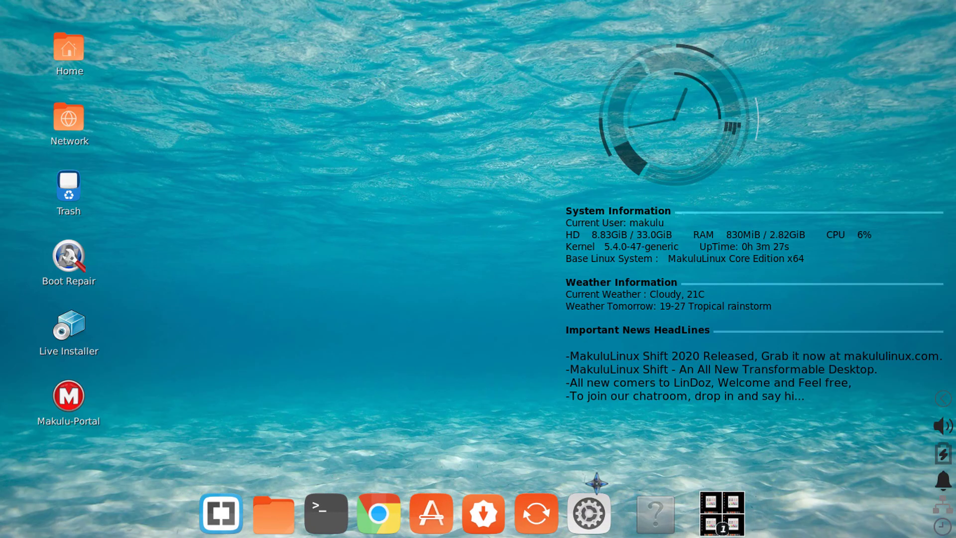
Step: Examine the Settings Manager's Personal entries with 3D off, including Window Manager, Window Manager Tweaks and Workspaces, in normal and maximized view, closing it each time
{"action": "left_click", "coordinate": [594, 510]}
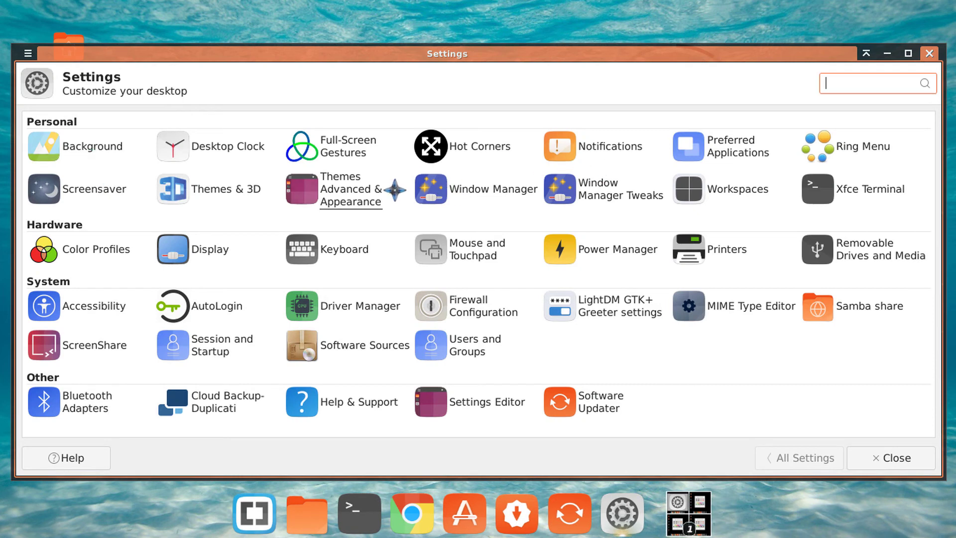
{"action": "left_click", "coordinate": [929, 53]}
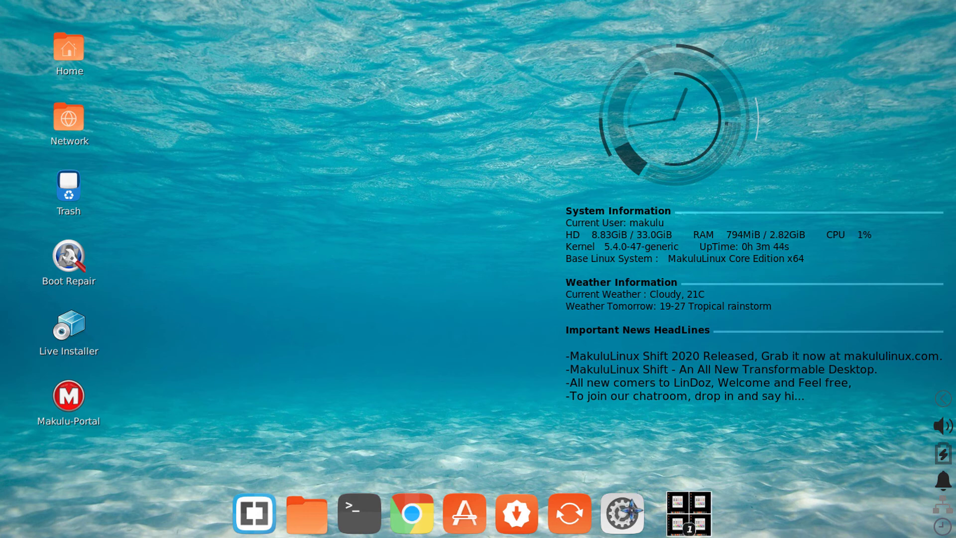
{"action": "left_click", "coordinate": [620, 505]}
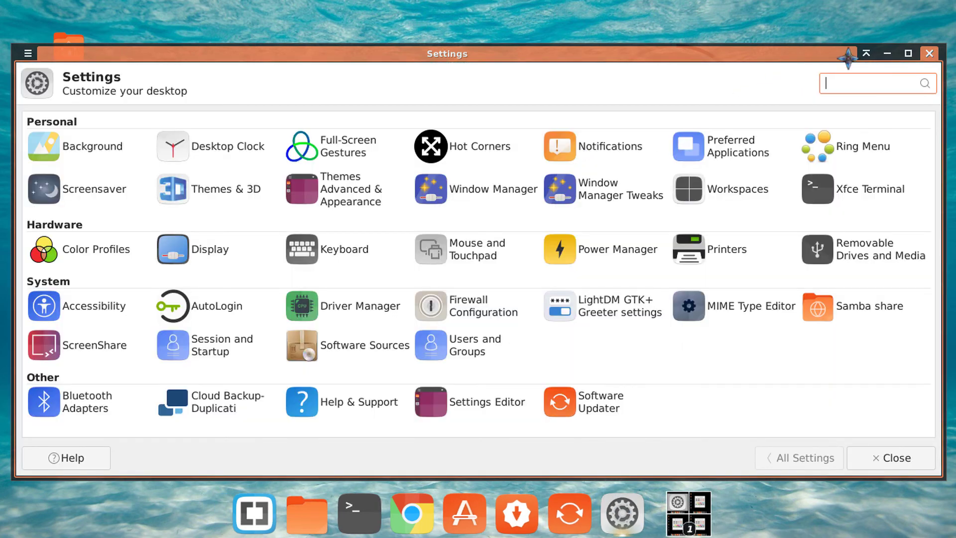
{"action": "left_click", "coordinate": [908, 53]}
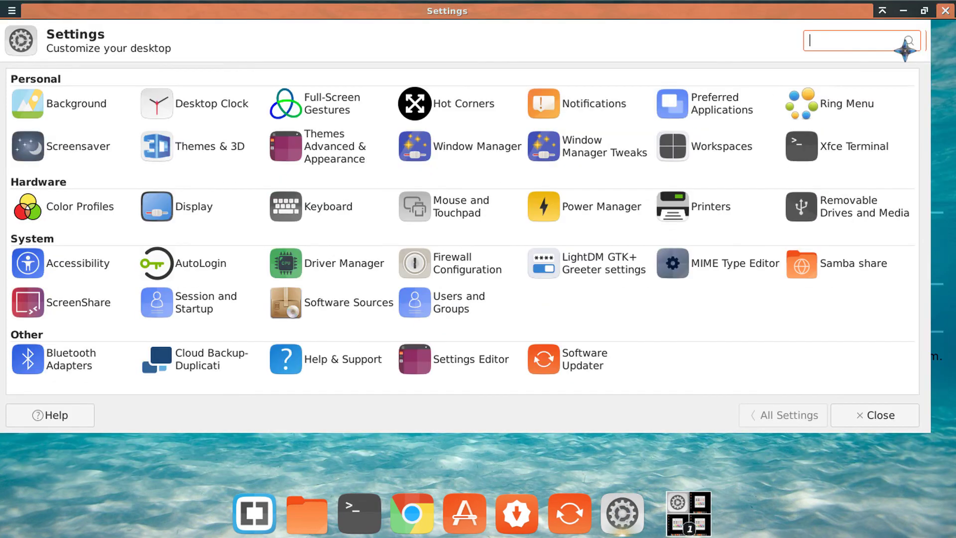
{"action": "left_click", "coordinate": [926, 10]}
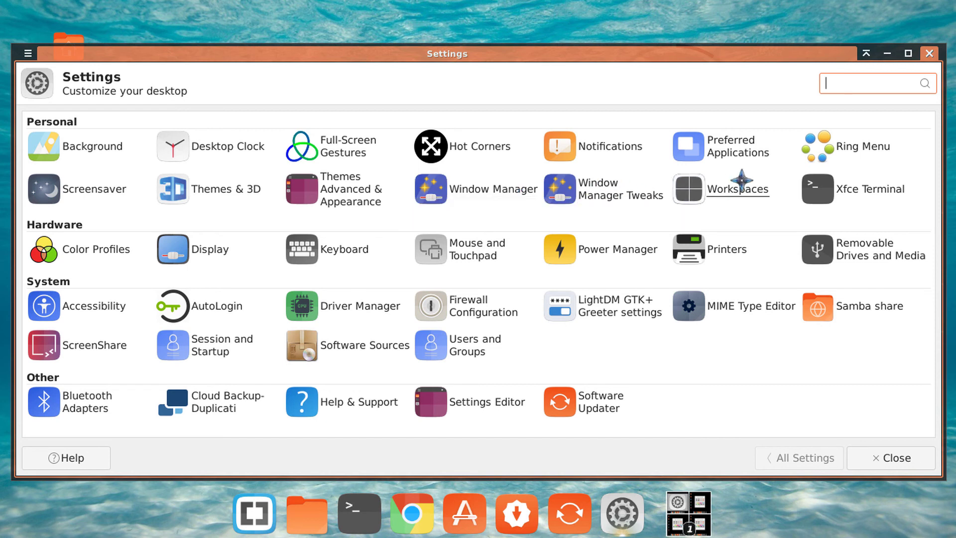
{"action": "left_click", "coordinate": [885, 459]}
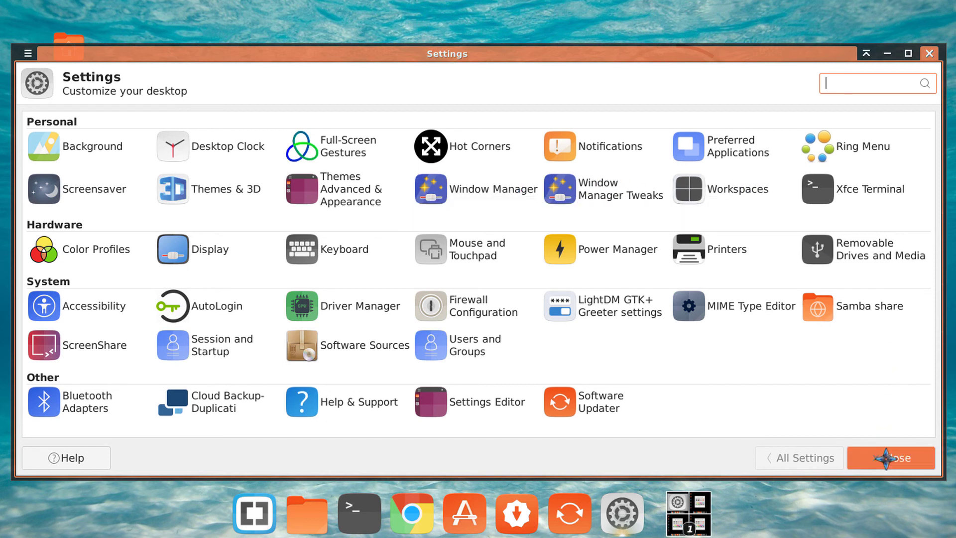
{"action": "left_click", "coordinate": [885, 459]}
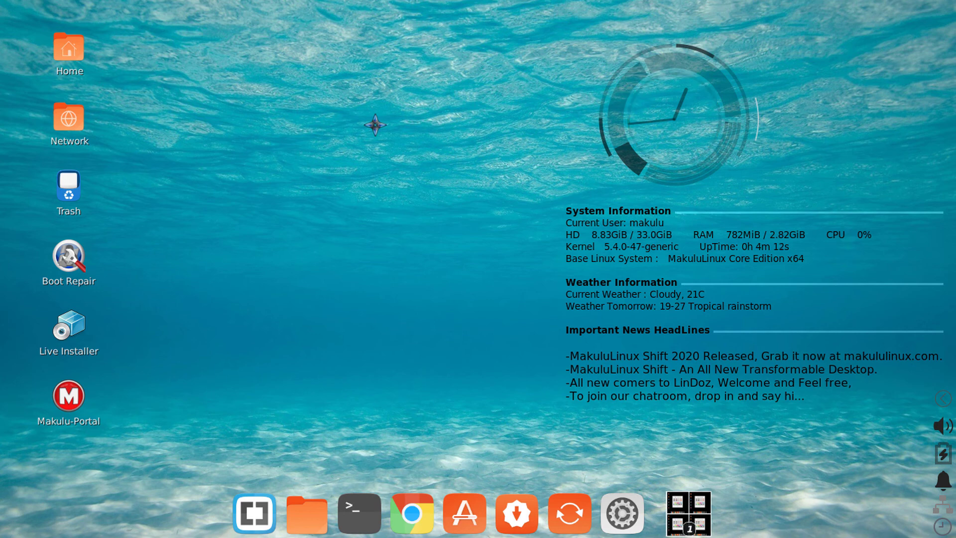
{"action": "left_click", "coordinate": [621, 505]}
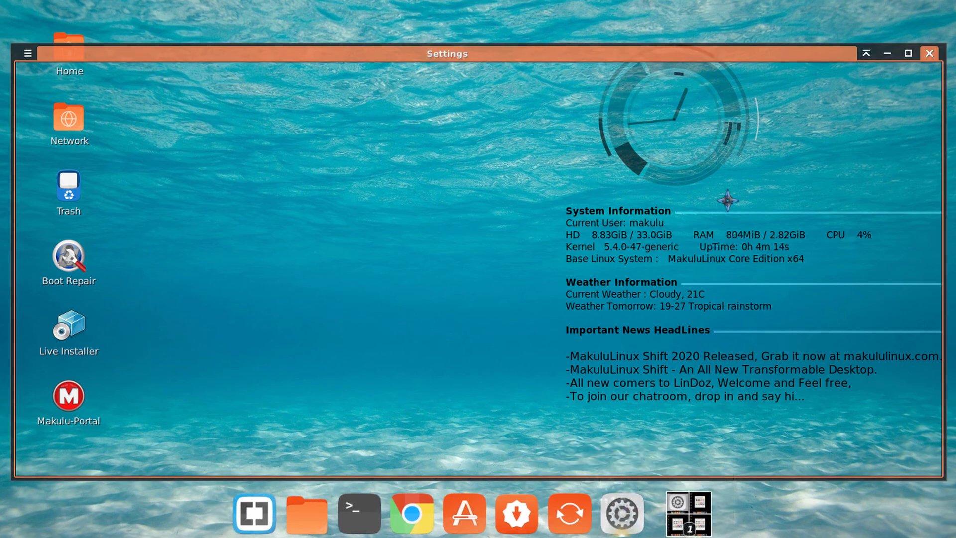
{"action": "left_click", "coordinate": [927, 54]}
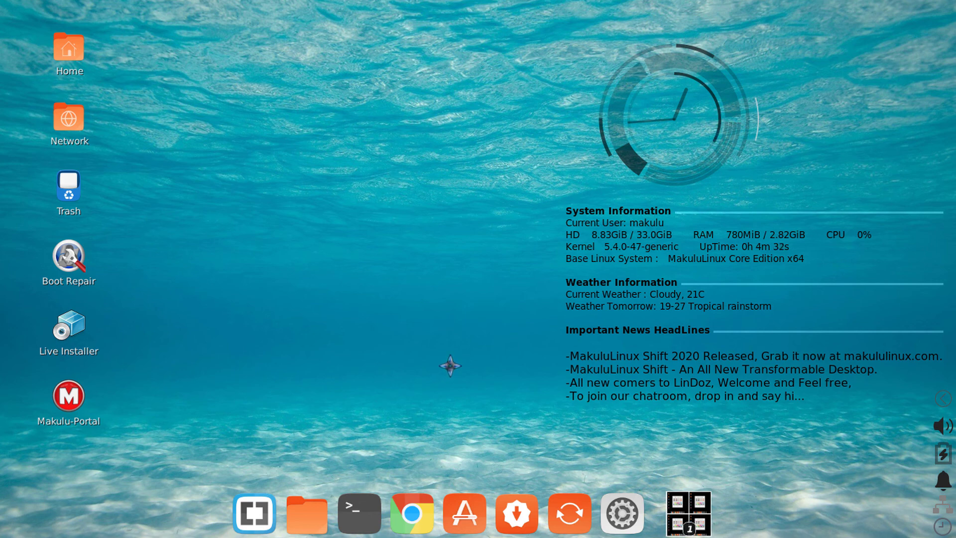
{"action": "left_click", "coordinate": [622, 513]}
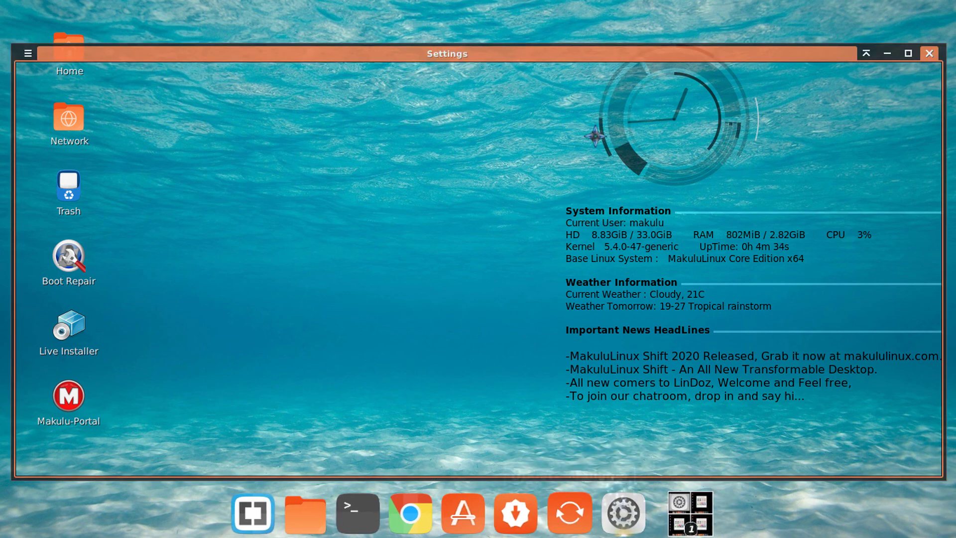
{"action": "left_click", "coordinate": [929, 53]}
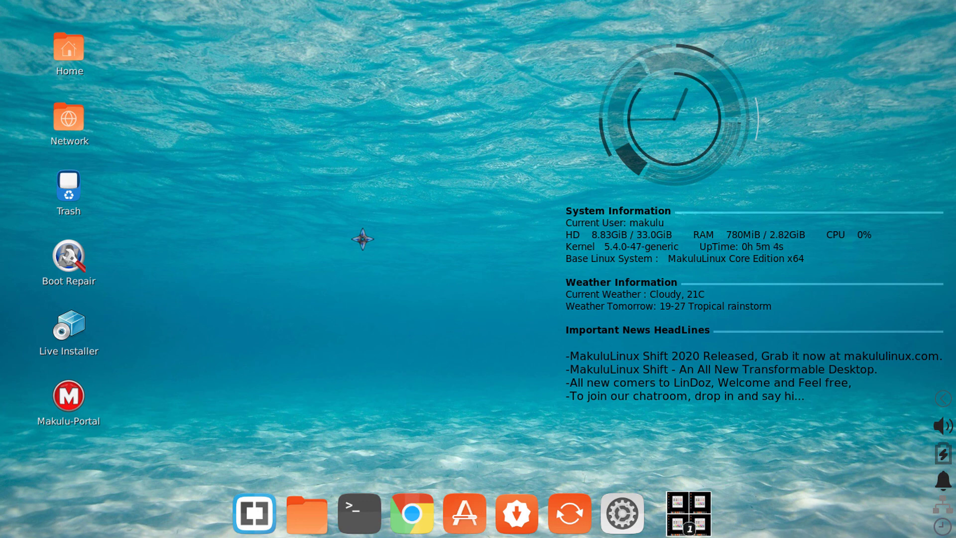
Step: Open the log-out dialog containing the Shut Down option
{"action": "left_click", "coordinate": [941, 397]}
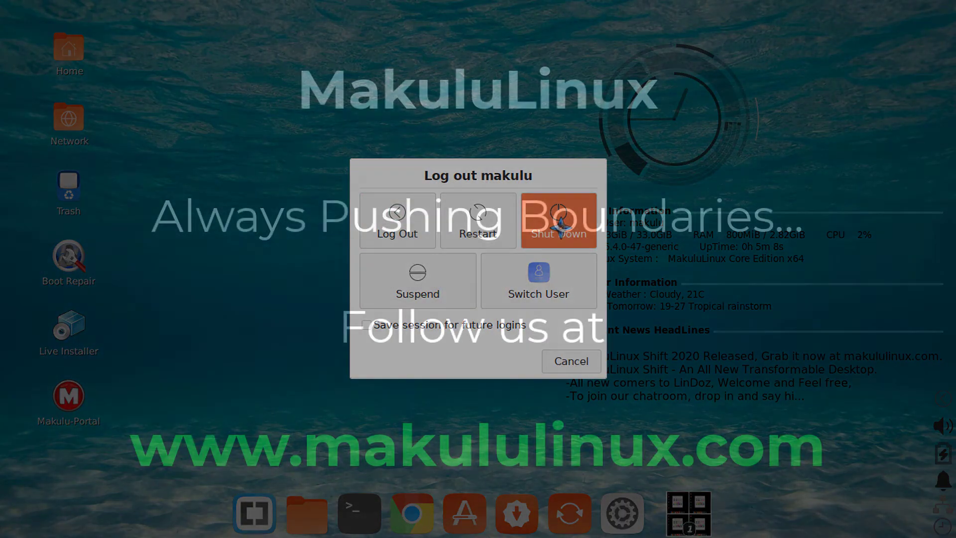